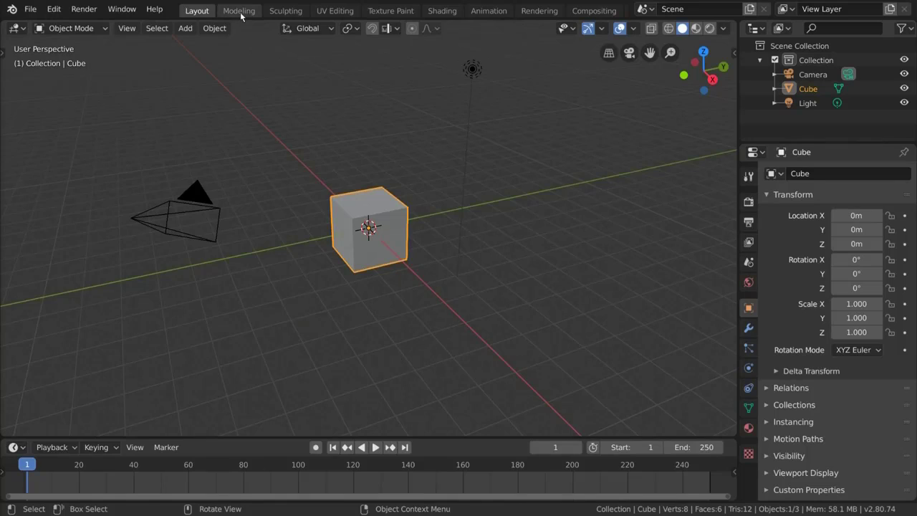
Switch to the Modeling workspace and try to move a single upper corner vertex of the cube.
click(240, 12)
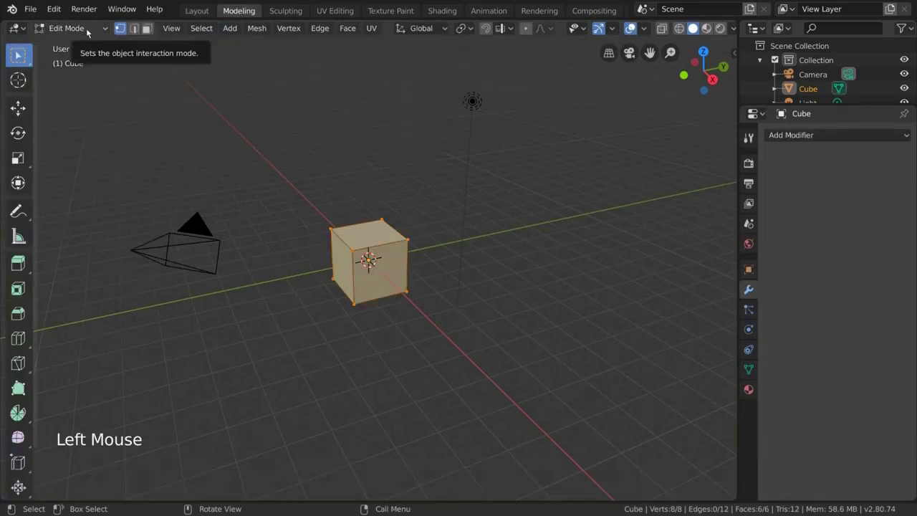
click(329, 229)
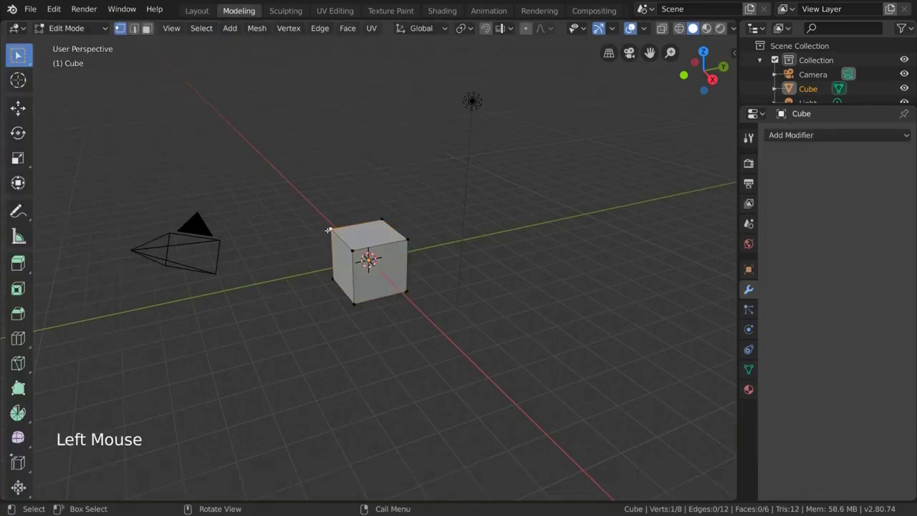
key(g)
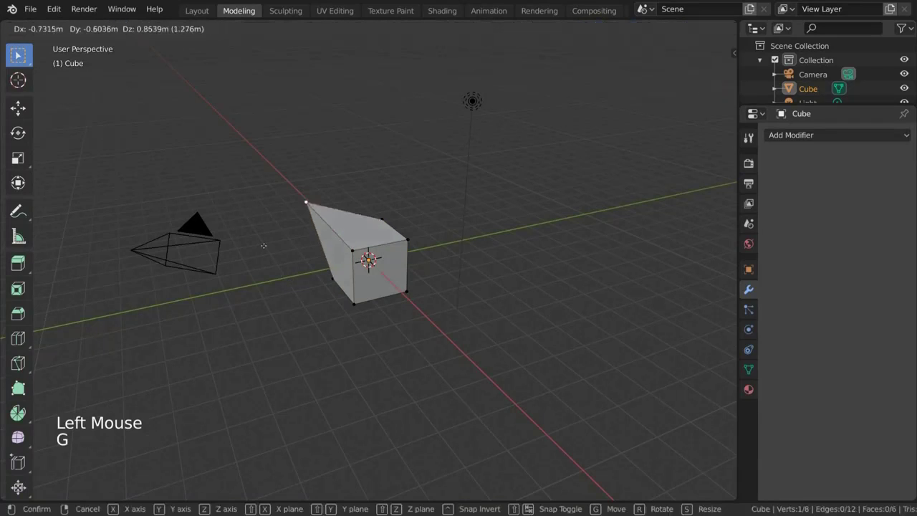
right_click(245, 257)
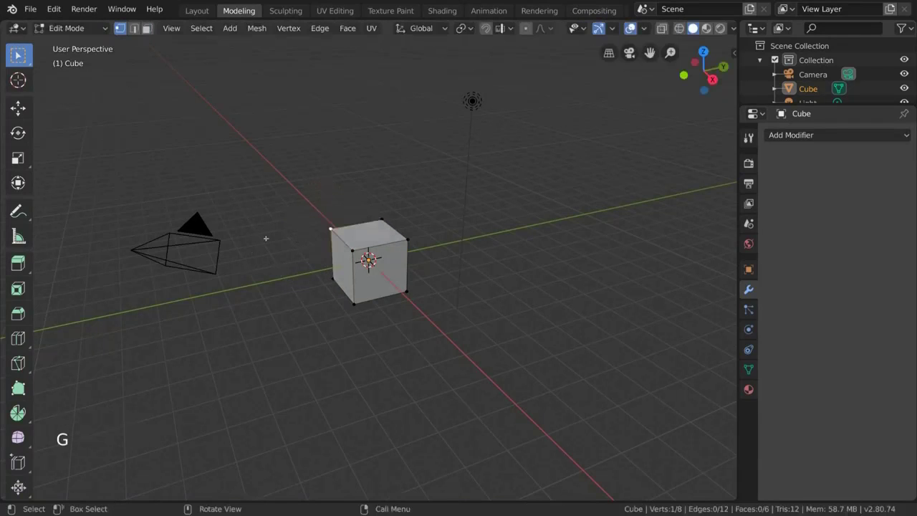
Add the cube's rear upper corner vertex to the selection and try to rotate and scale the two vertices.
shift+click(380, 219)
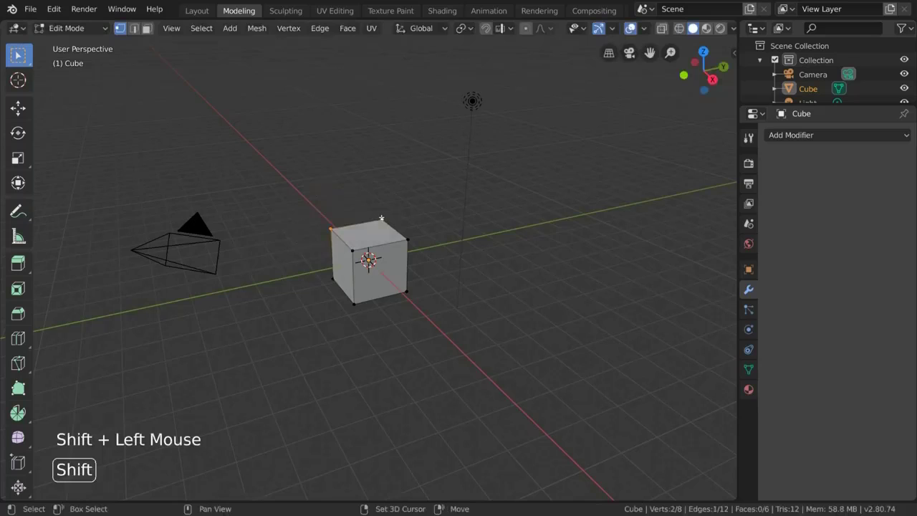
key(r)
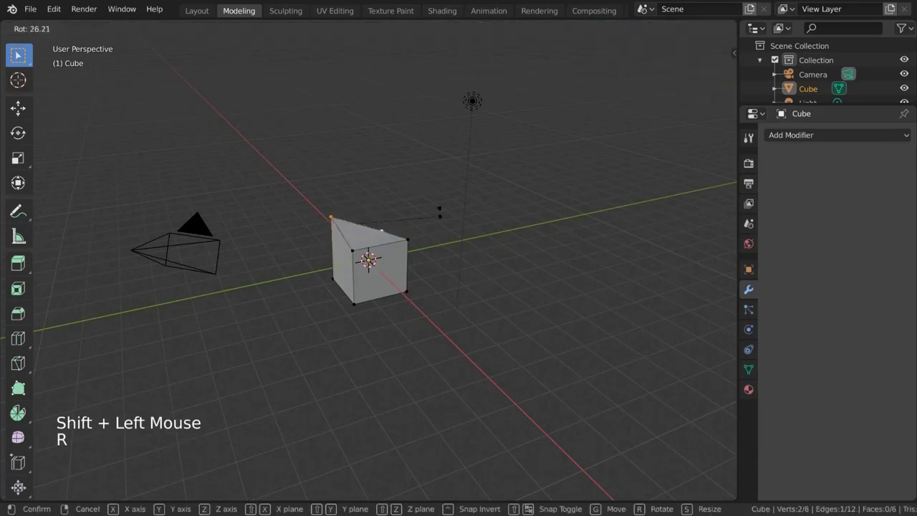
right_click(420, 172)
key(s)
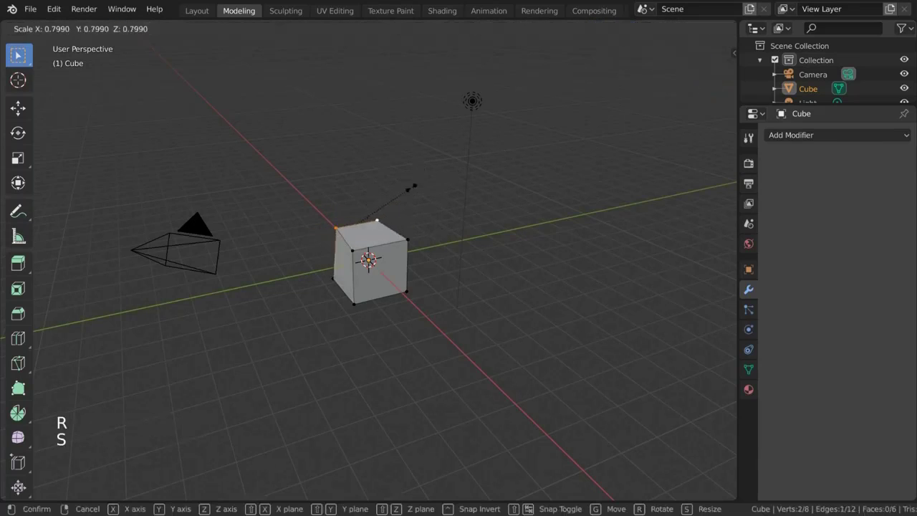
right_click(456, 171)
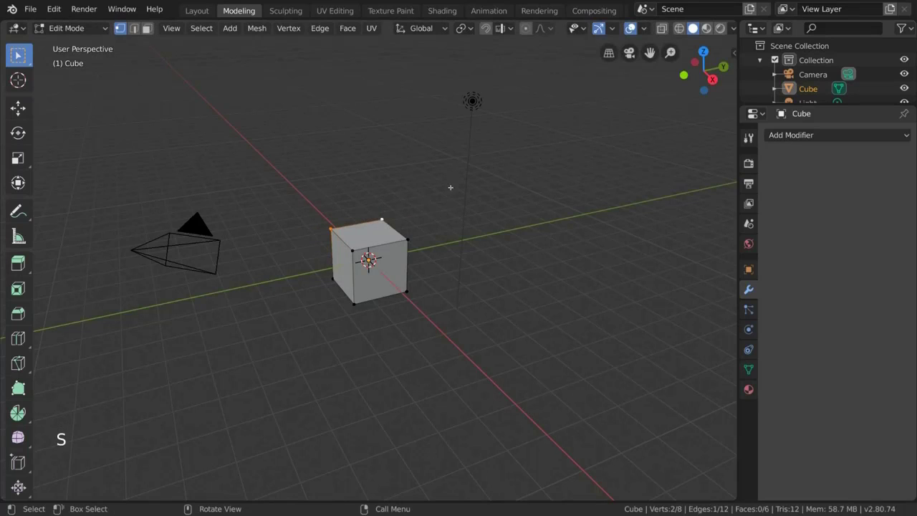
Extend the selection to all four top vertices plus the front lower corner, and try to scale and rotate them.
shift+click(408, 239)
shift+click(346, 251)
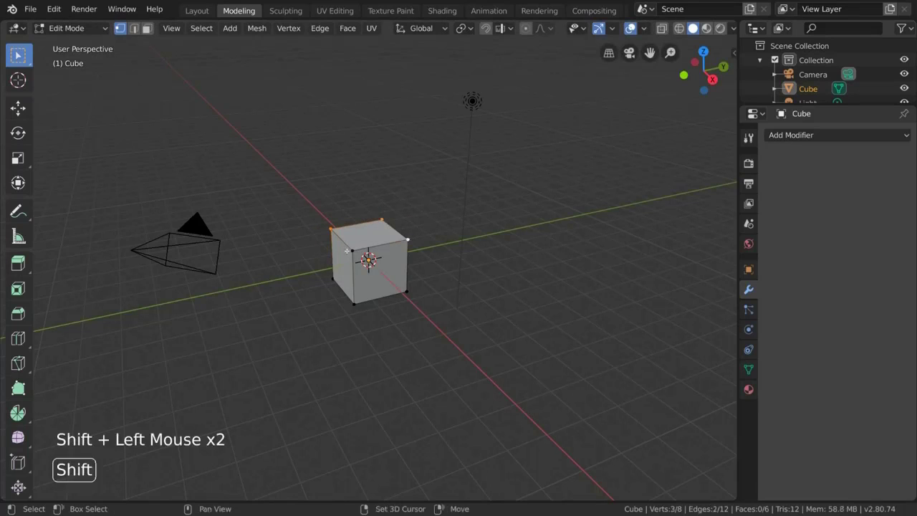
shift+click(351, 304)
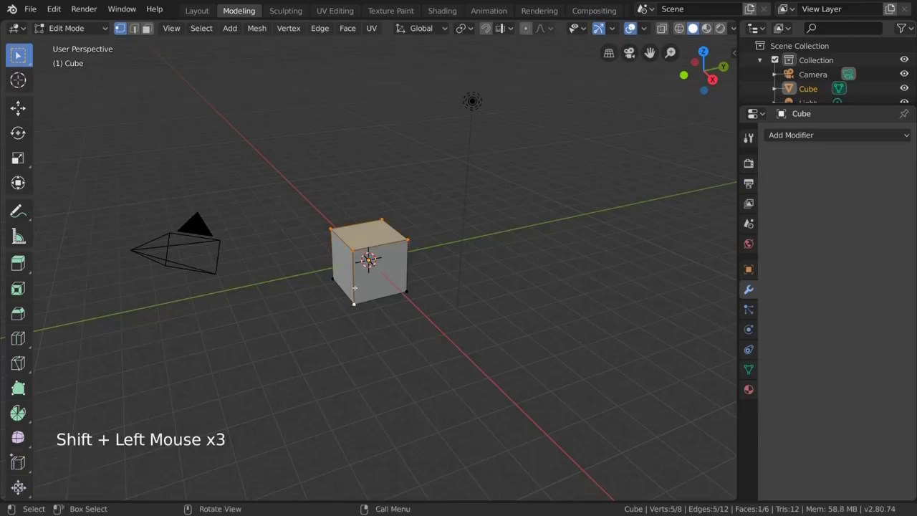
key(s)
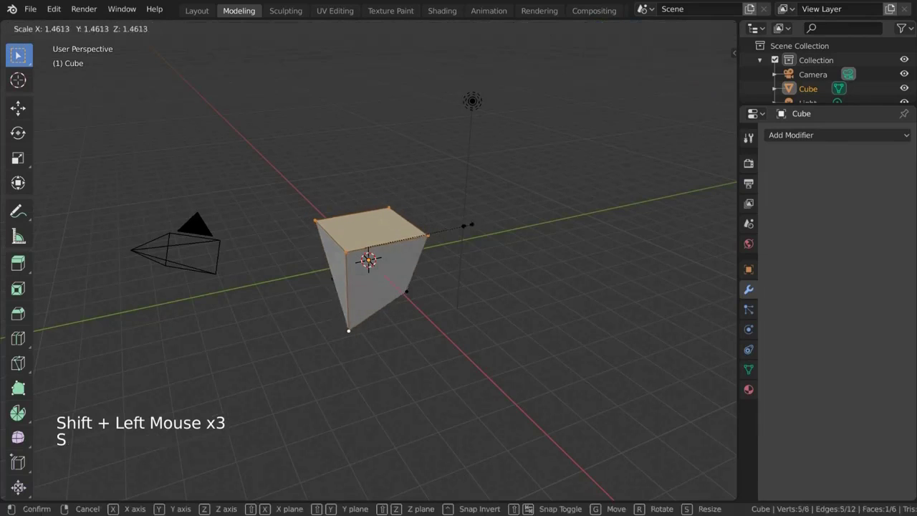
right_click(440, 227)
key(r)
right_click(448, 207)
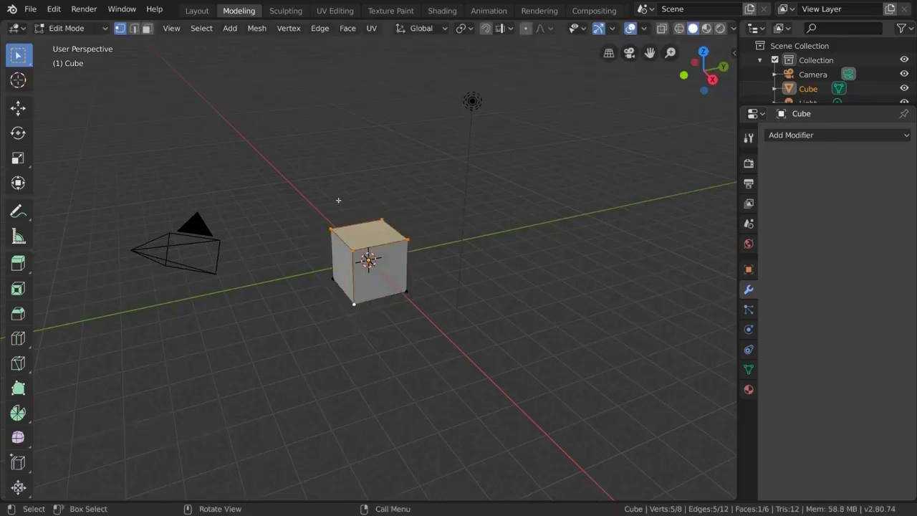
Select only the two vertices of the cube's upper front edge and try to rotate them.
click(347, 253)
shift+click(406, 240)
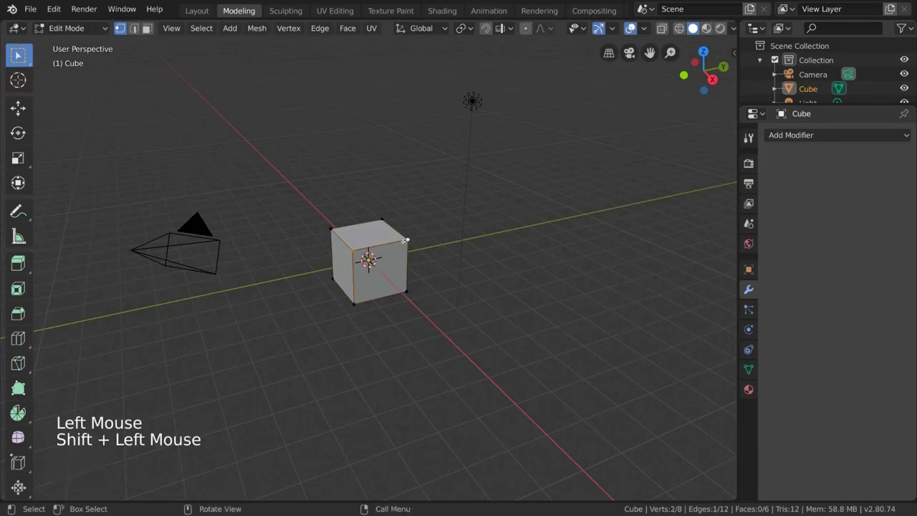
key(r)
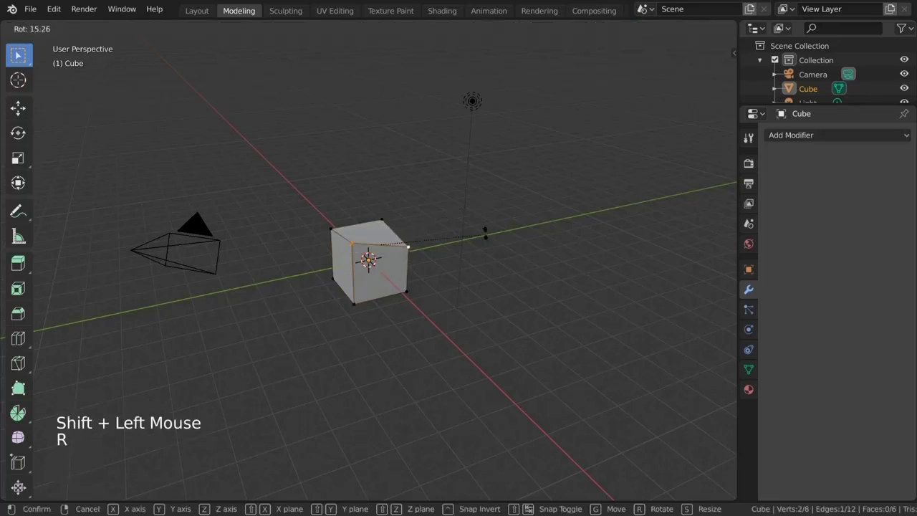
right_click(472, 197)
Add the two rear upper vertices to complete the top face selection and try to scale it.
shift+click(382, 221)
shift+click(331, 228)
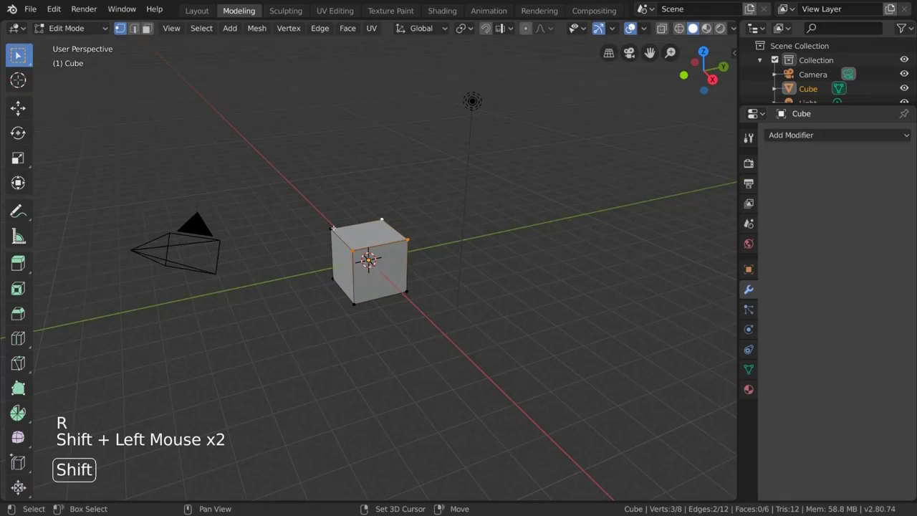
key(s)
right_click(439, 205)
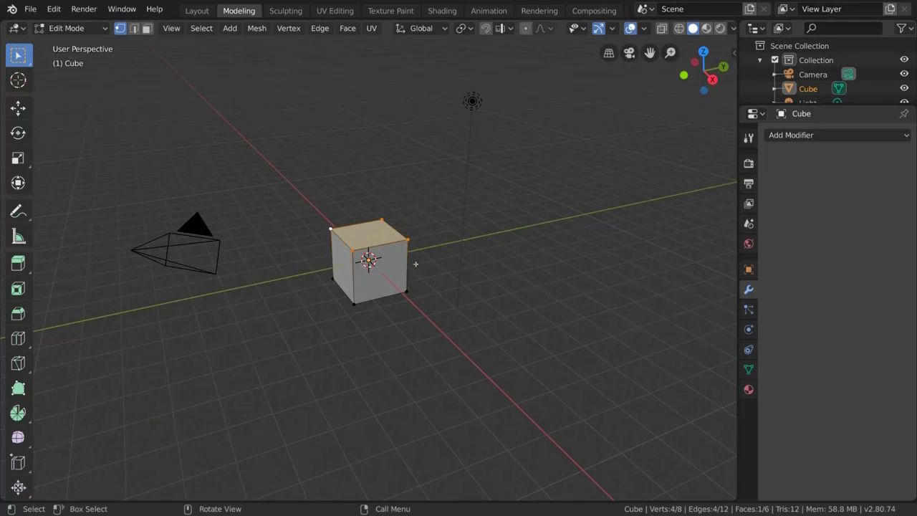
Add the two lower vertices of the front face to the selection and try to move both selected faces.
shift+click(406, 291)
shift+click(354, 304)
key(g)
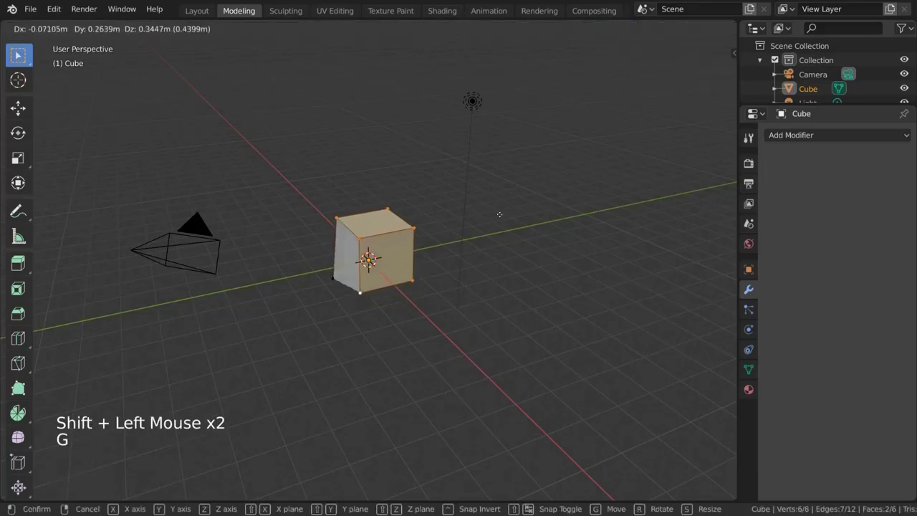
right_click(513, 212)
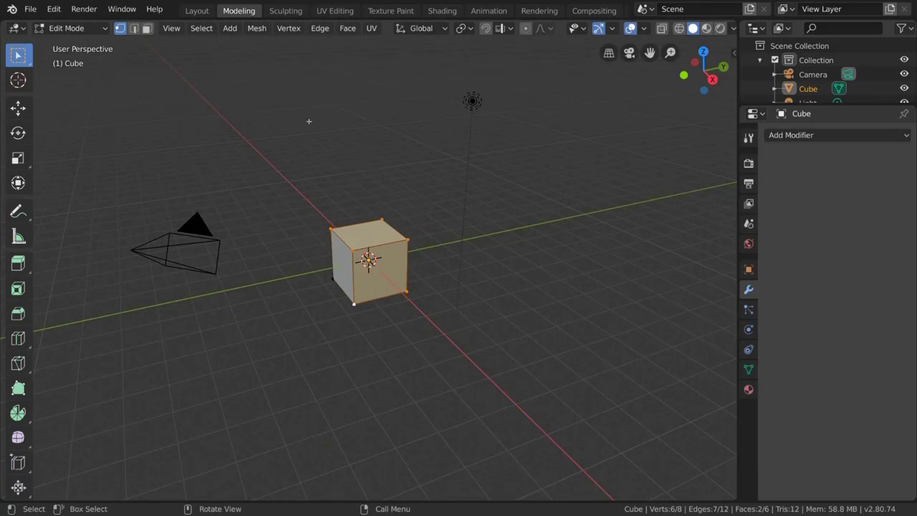
Switch between edge and face select modes, return to edge select, and select two adjoining edges of the cube's top.
click(133, 32)
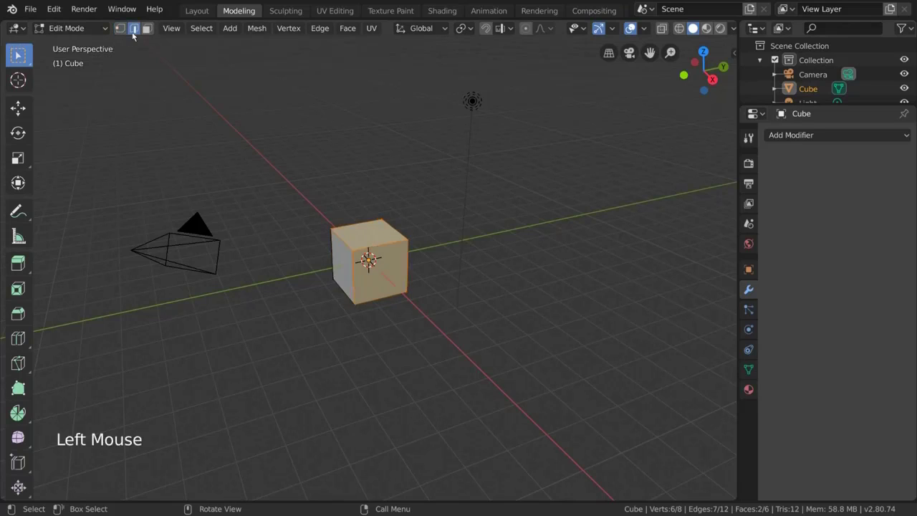
click(151, 32)
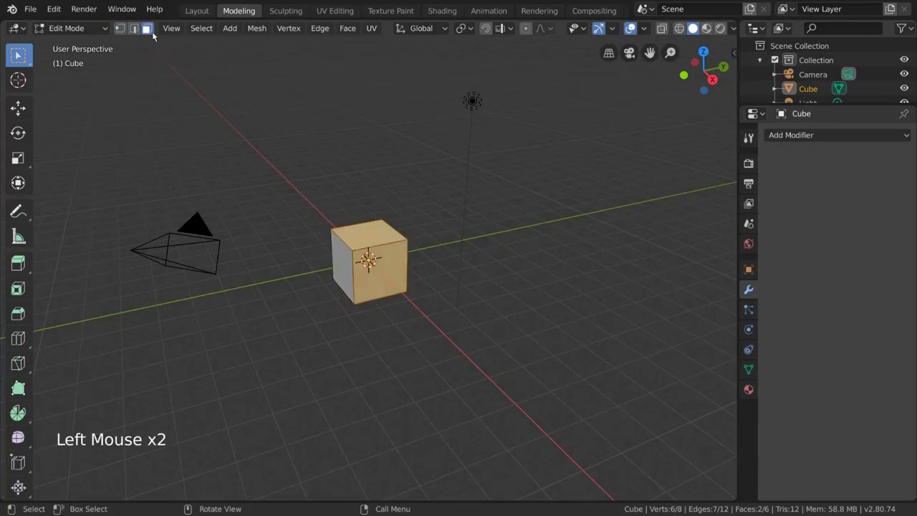
click(135, 31)
click(343, 242)
shift+click(380, 245)
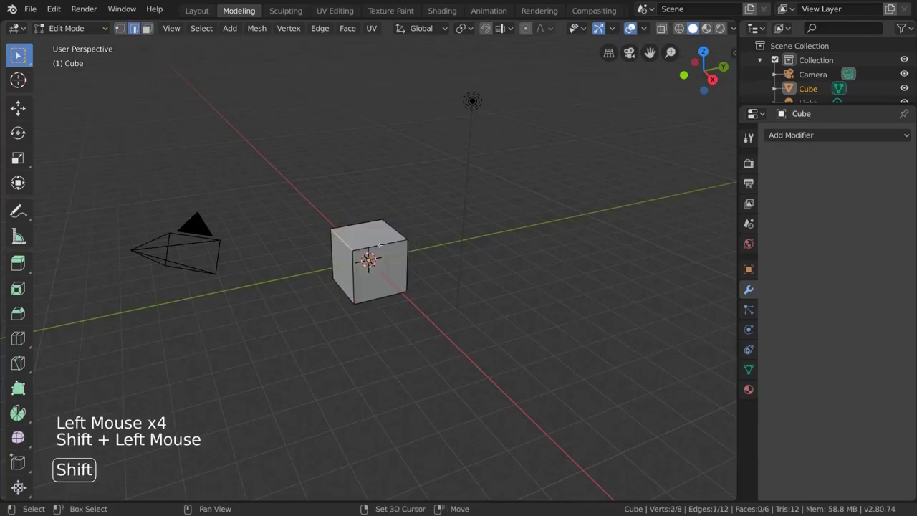
Switch to face select mode and select the cube's top face and both visible side faces together.
click(147, 28)
click(368, 230)
shift+click(391, 268)
shift+click(341, 269)
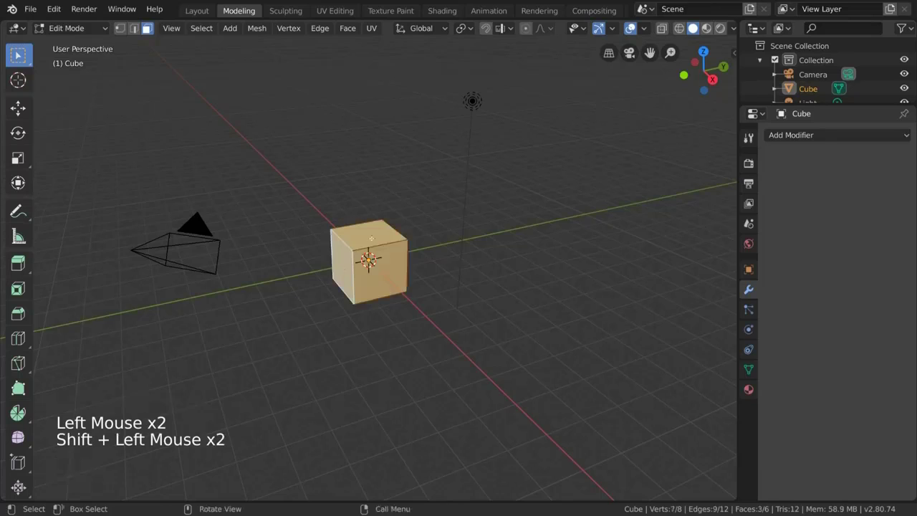
Select only the top face, enable vertex and edge select alongside face select, and turn vertex select off again.
click(369, 230)
shift+click(119, 29)
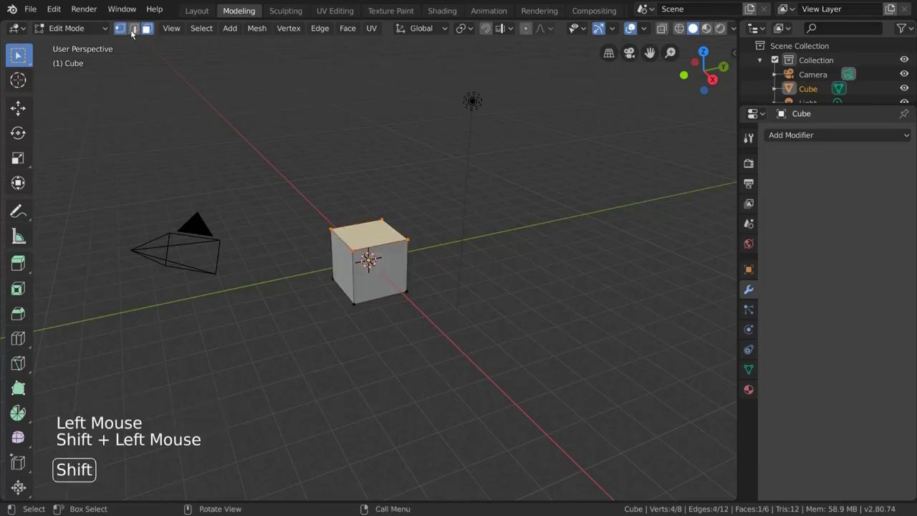
shift+click(134, 28)
shift+click(119, 28)
Select the front face together with an adjoining top edge, and enable vertex select alongside edge and face select.
click(354, 277)
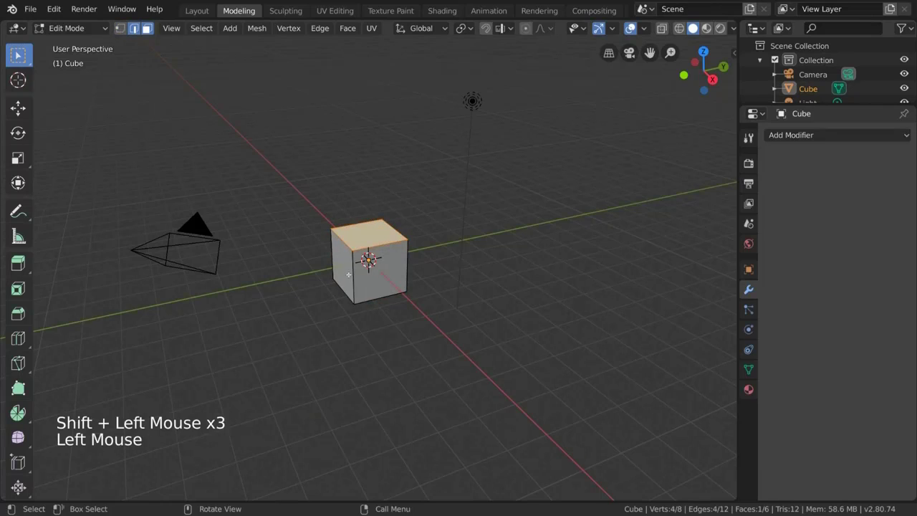
click(386, 269)
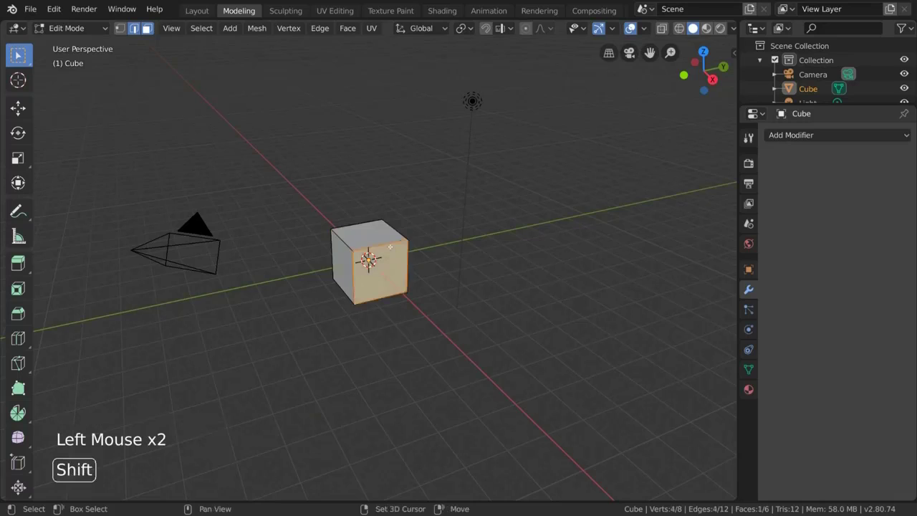
shift+click(383, 254)
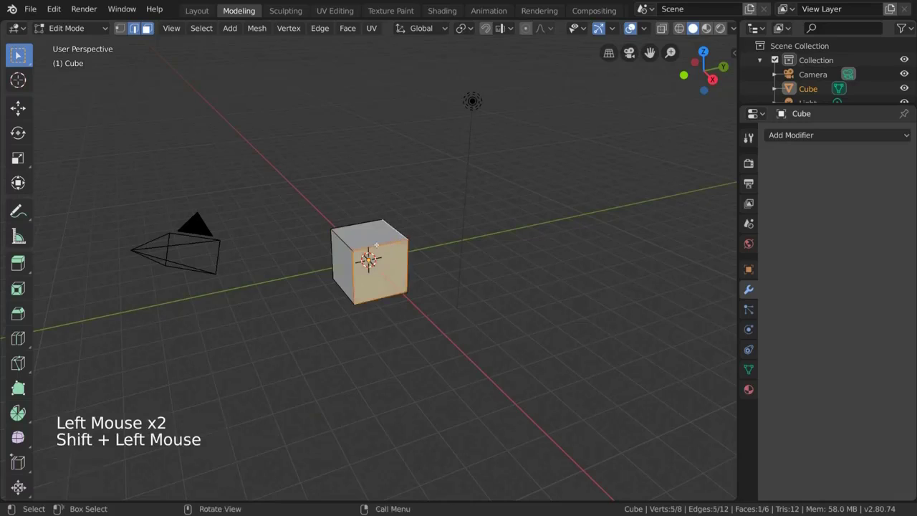
shift+click(123, 31)
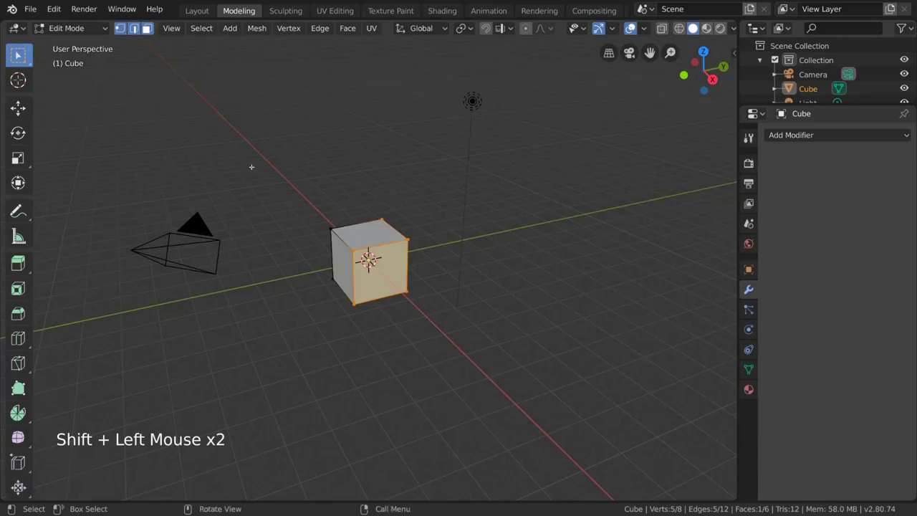
Select various single vertices, edges and faces of the cube with all three select modes active, ending on the front face.
click(329, 230)
click(363, 232)
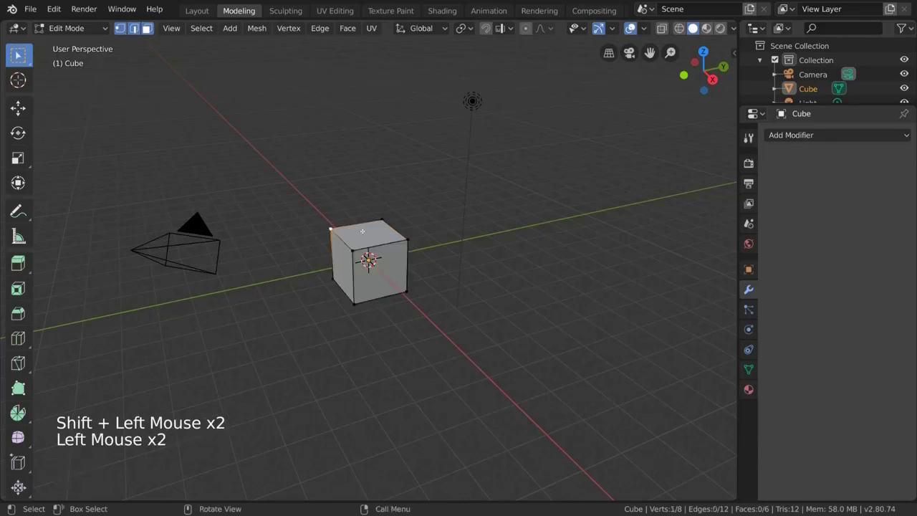
click(352, 249)
click(393, 265)
click(406, 262)
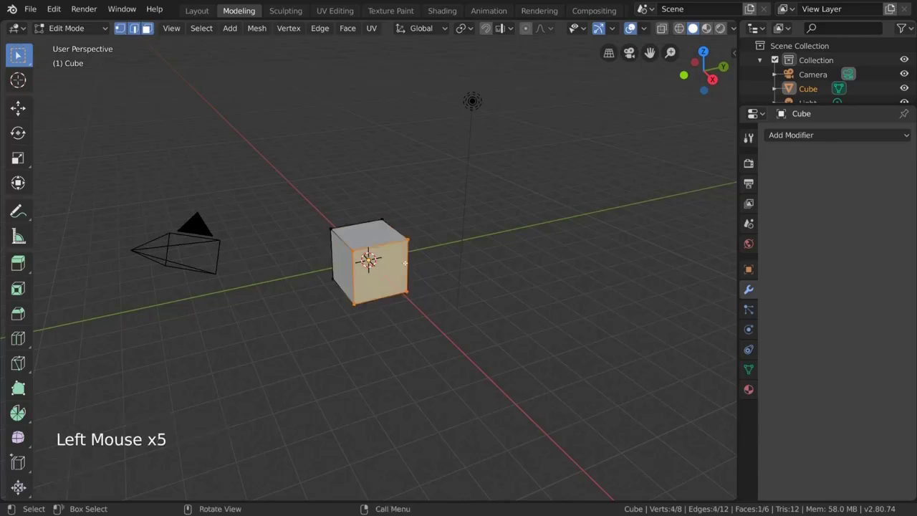
click(407, 242)
click(401, 232)
click(384, 219)
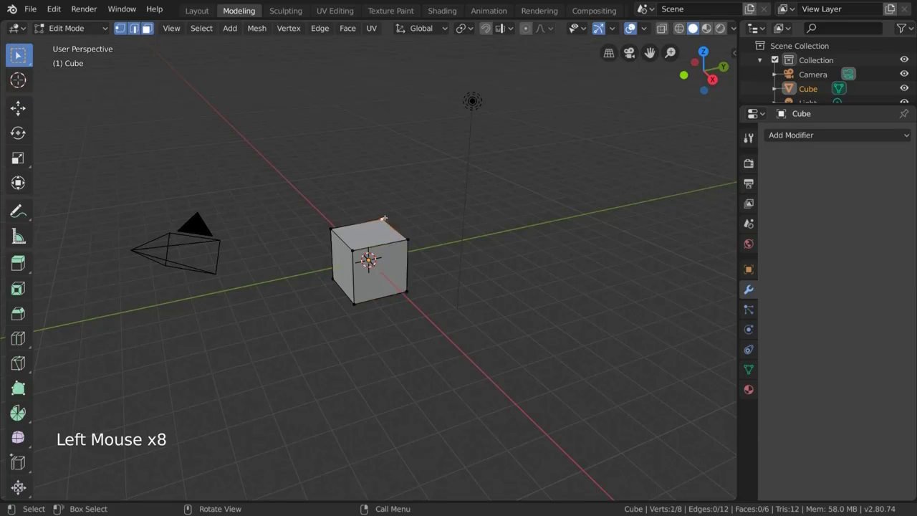
click(389, 275)
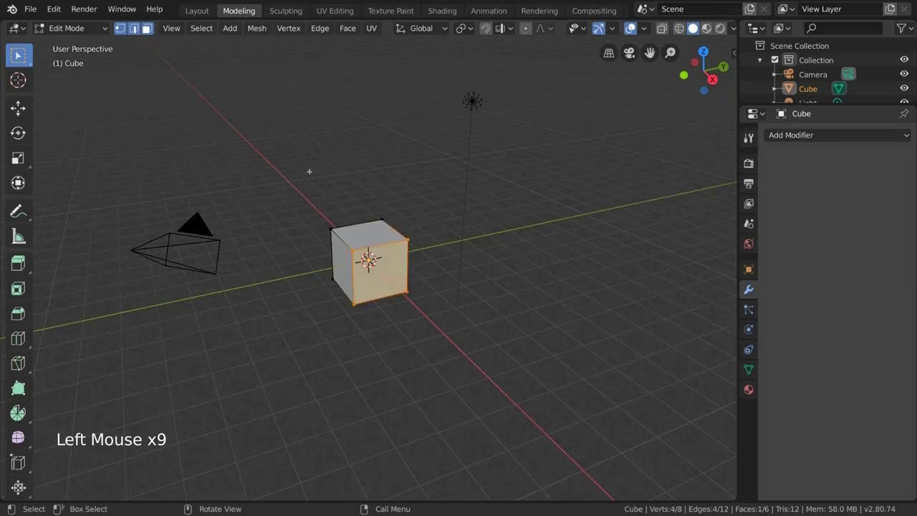
key(b)
key(c)
key(Escape)
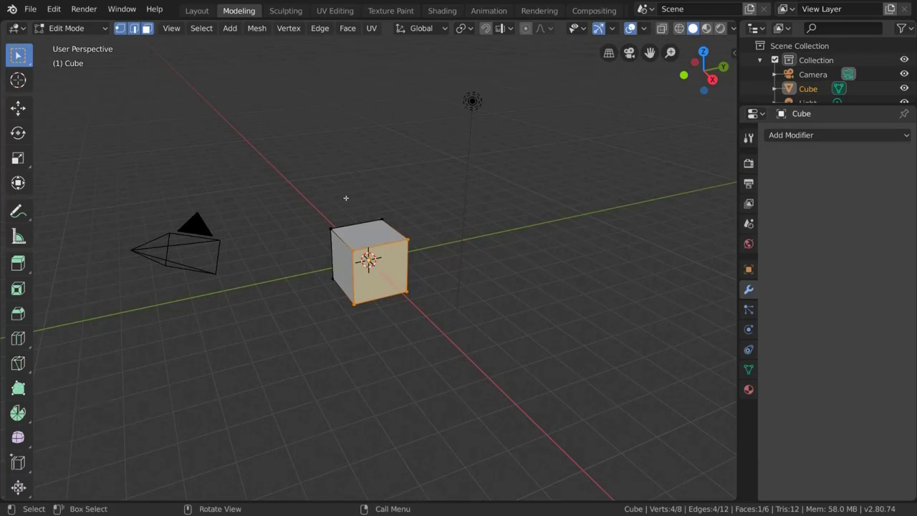
Cycle through vertex, edge and face select modes, and enable vertex select in addition to face select.
key(1)
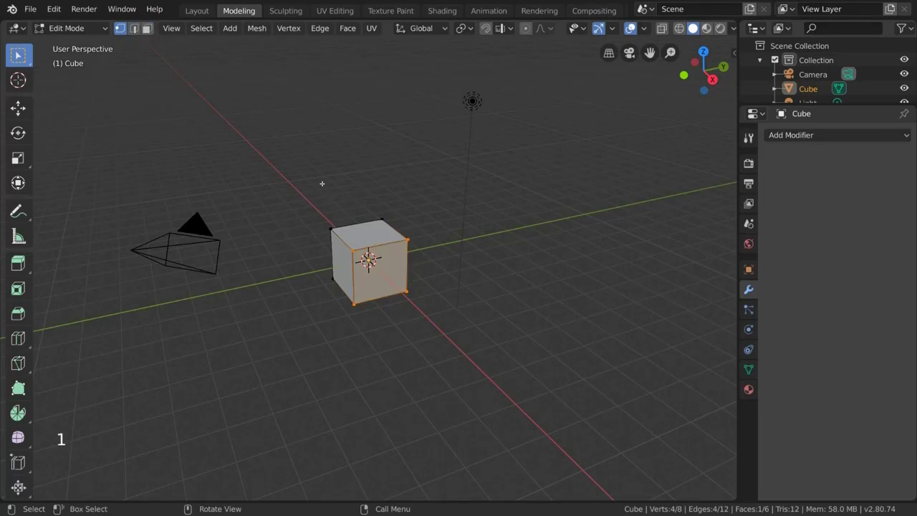
key(2)
key(3)
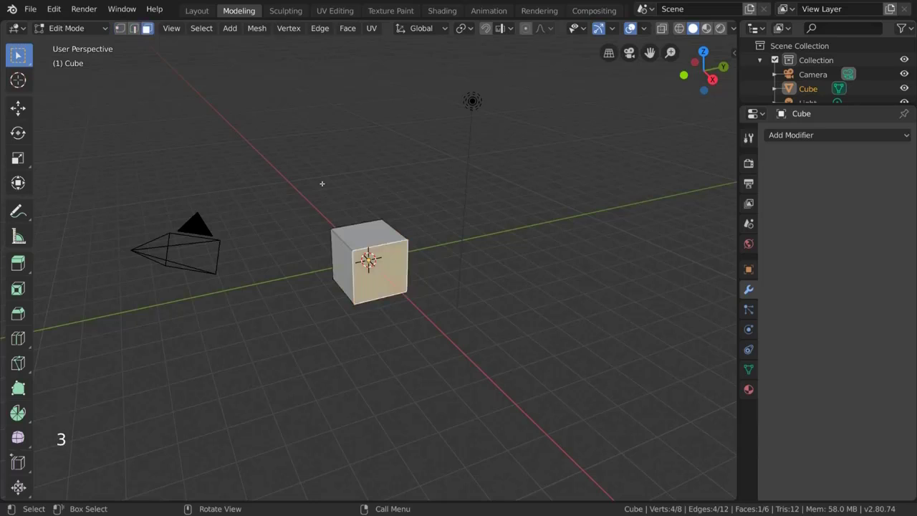
key(shift)
key(shift+1)
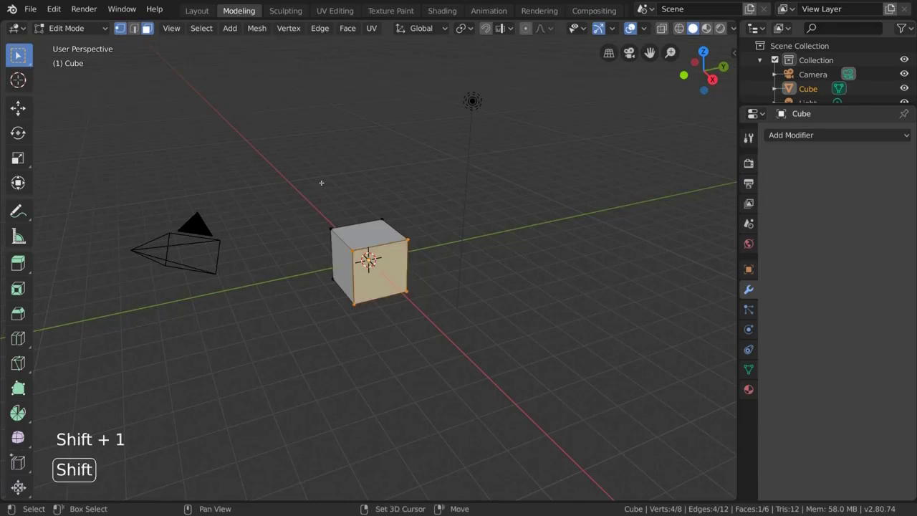
Enable edge select alongside vertex and face select, and toggle face select.
key(shift+2)
key(shift+3)
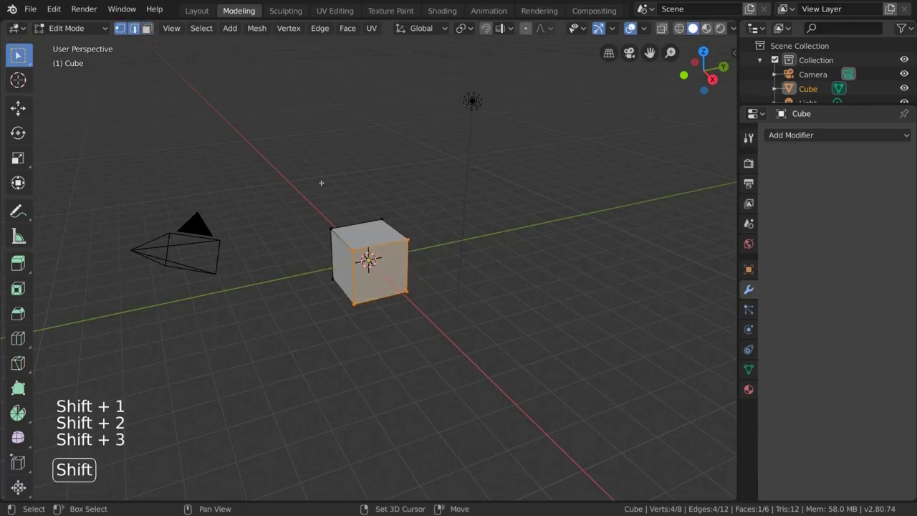
key(shift+3)
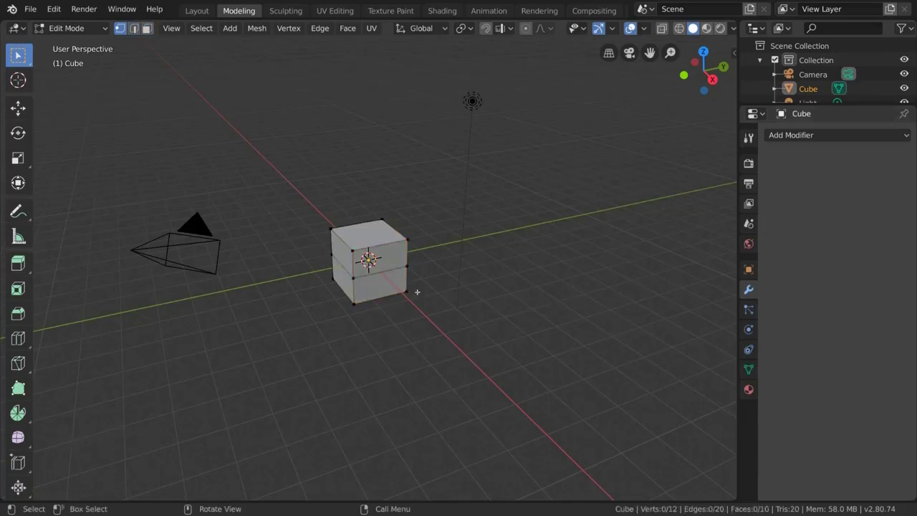
Cycle through edge, face and vertex select modes, and select the horizontal edge loop around the cube's middle.
click(136, 34)
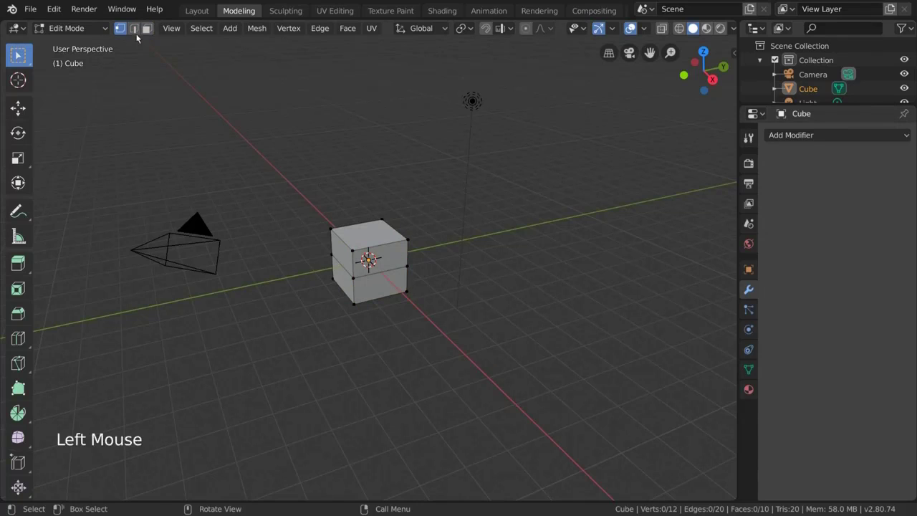
click(135, 32)
click(147, 29)
click(123, 29)
alt+click(341, 265)
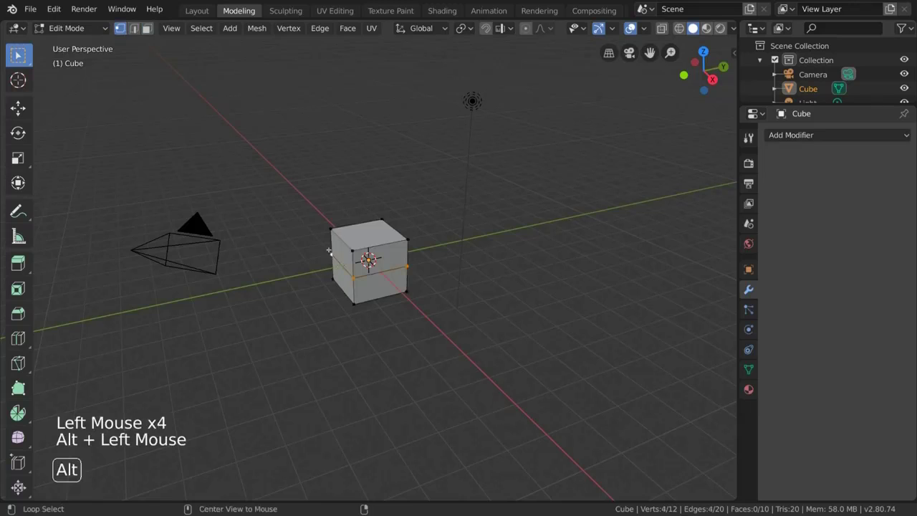
Display the cube in see-through wireframe shading and examine the selected middle loop up close.
key(z)
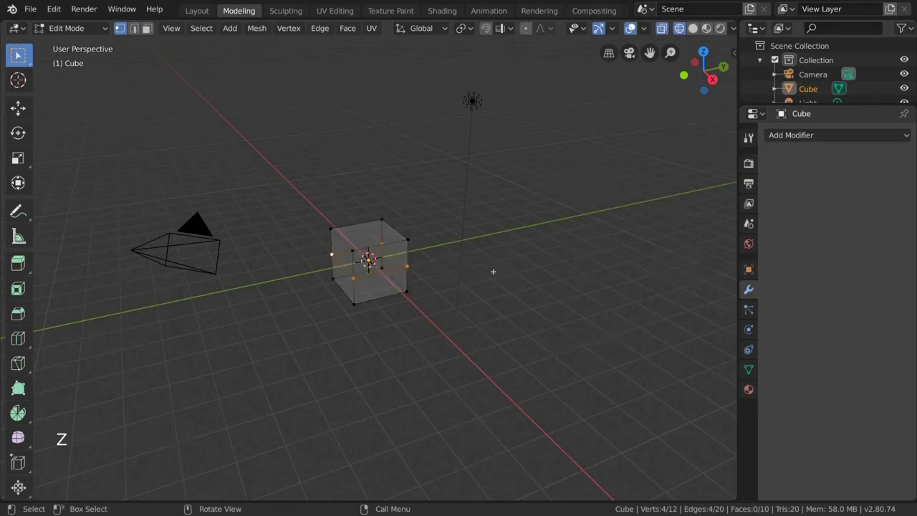
scroll(512, 288, up, 6)
middle_drag(513, 291, 501, 261)
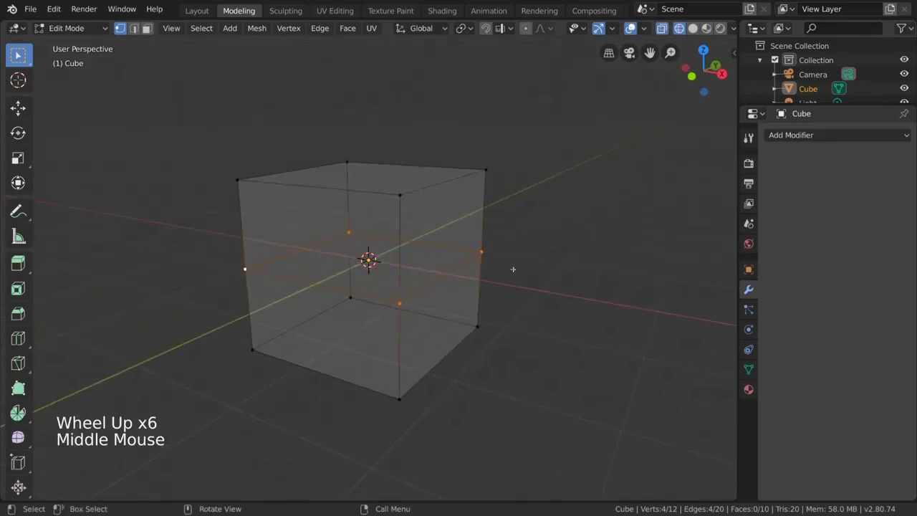
Select the loop of faces around the cube's lower half in face select mode, and return to solid shading.
click(134, 29)
click(147, 29)
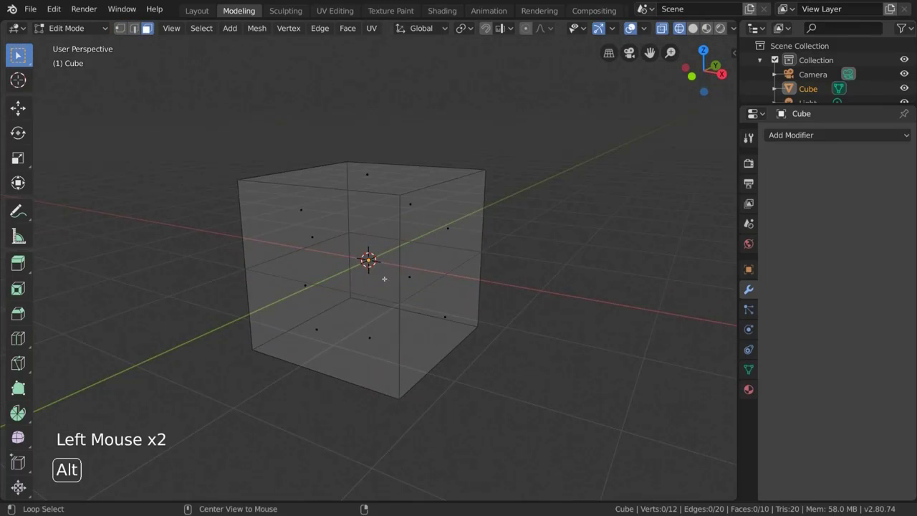
alt+click(405, 312)
alt+click(399, 345)
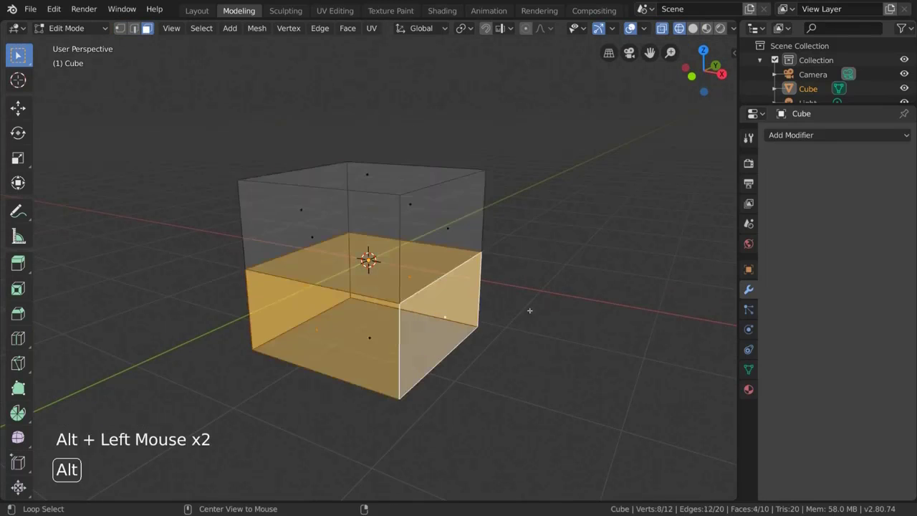
mouse_move(528, 311)
middle_down()
mouse_move(645, 293)
mouse_move(475, 303)
mouse_move(483, 303)
mouse_move(385, 228)
middle_up()
key(z)
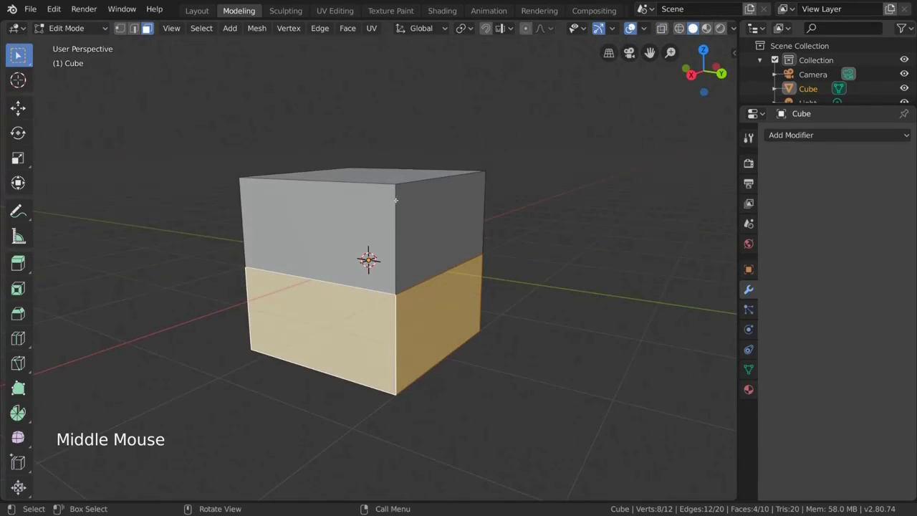
Switch to vertex select mode and select the edge loop running around the cube's middle.
click(120, 28)
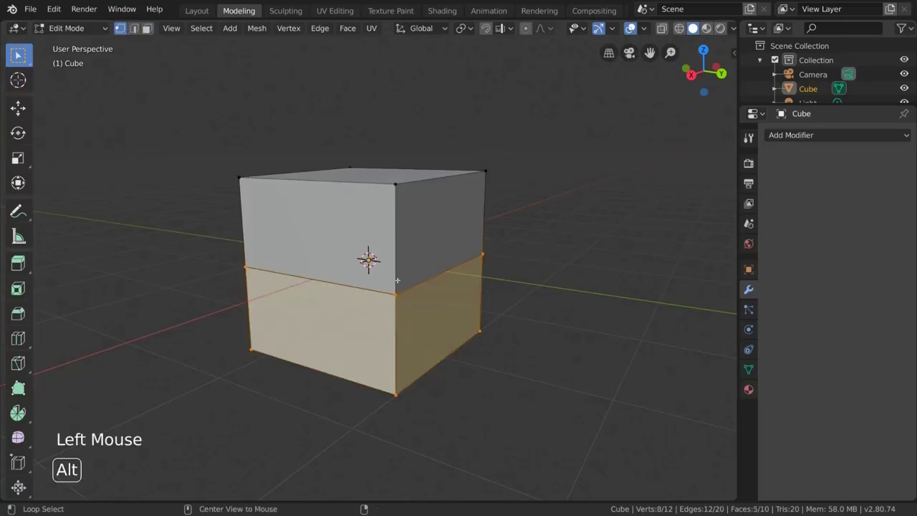
alt+click(430, 276)
middle_drag(430, 277, 376, 307)
alt+click(455, 258)
Switch to face select mode and try face loop selections on the cube, including the ring around its upper half.
click(146, 29)
alt+click(310, 233)
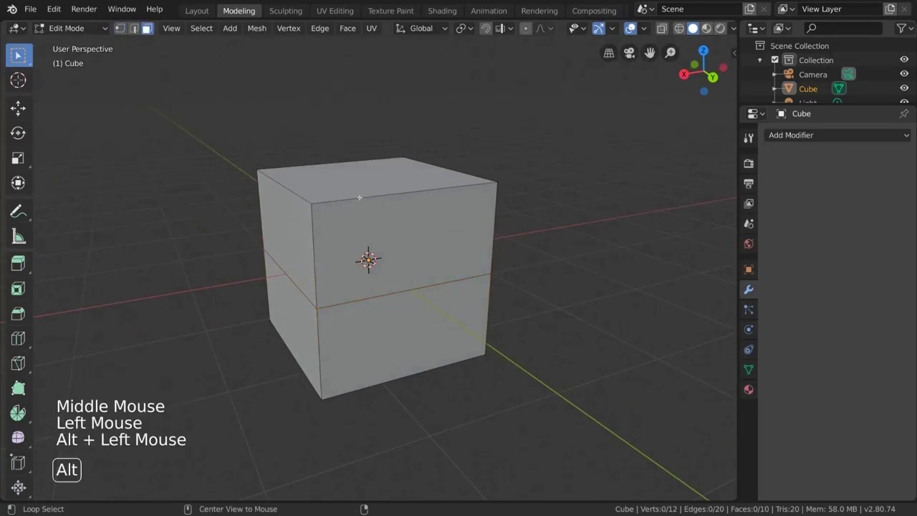
alt+click(312, 243)
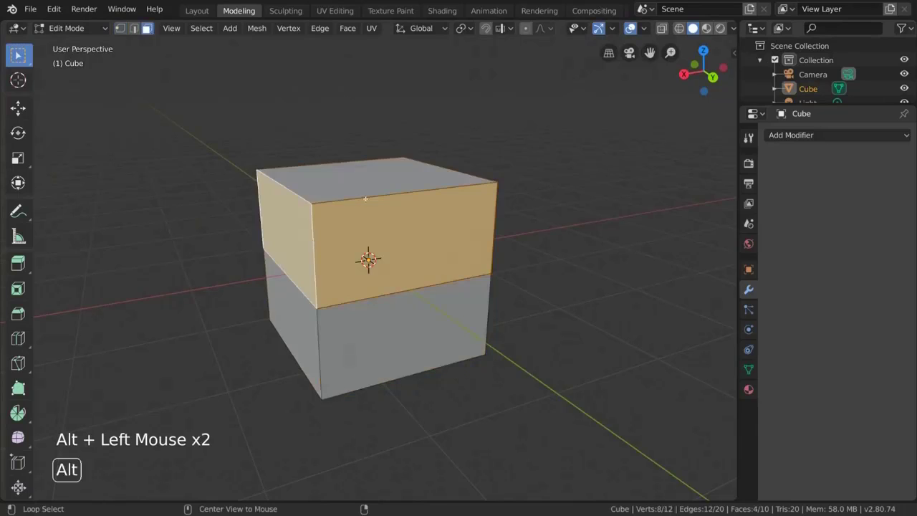
alt+click(342, 219)
alt+click(316, 250)
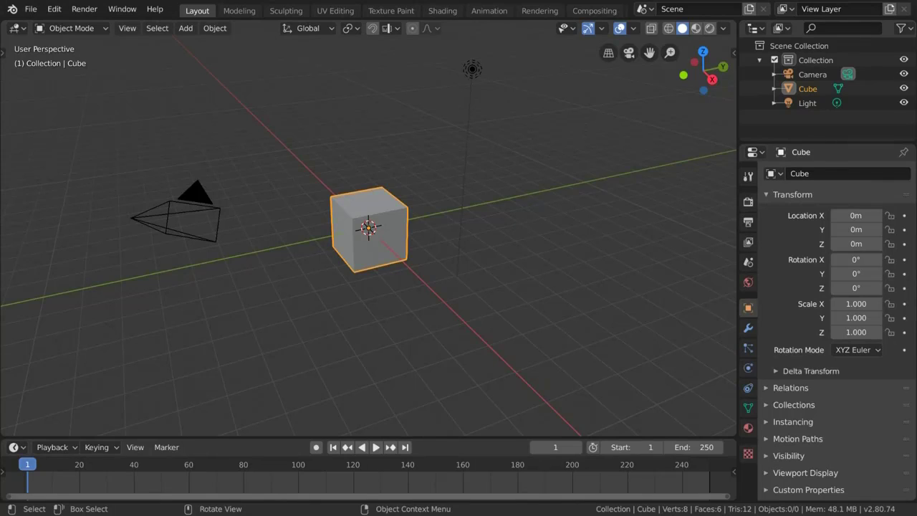
Open the Modeling workspace, select only the cube's top face in face select mode, and activate the Extrude Region tool.
click(239, 10)
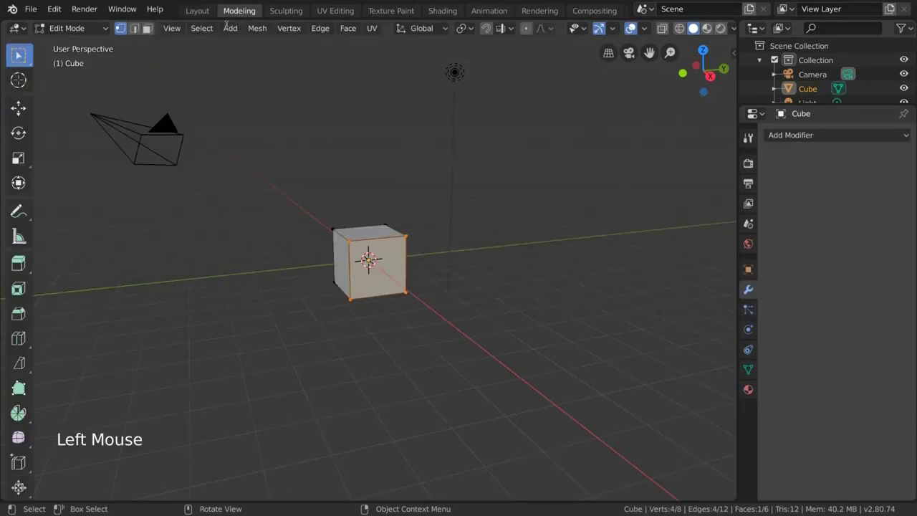
click(147, 29)
click(371, 235)
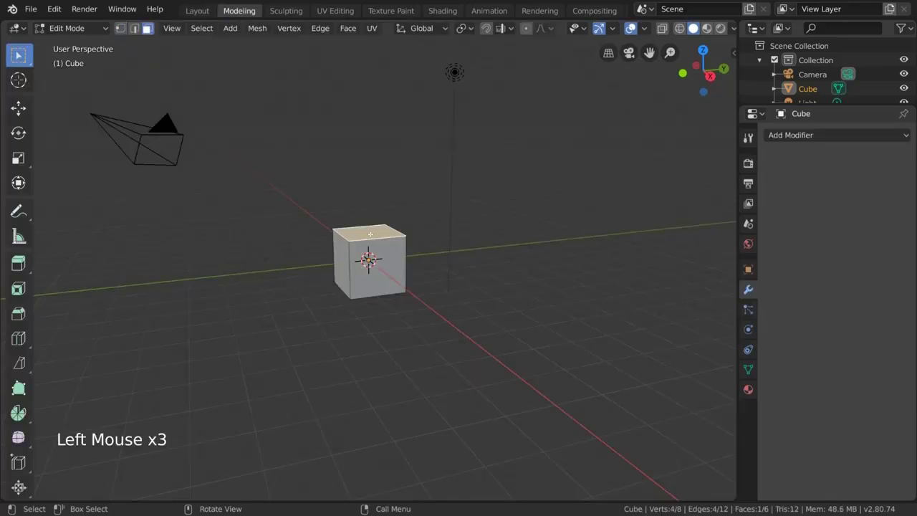
click(16, 265)
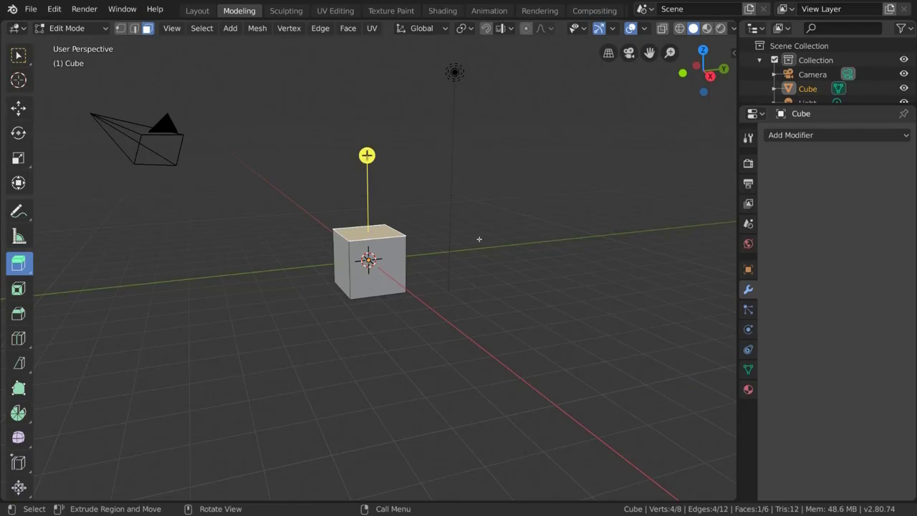
Select different side faces of the cube in turn with Extrude Region active, ending on the top face.
click(342, 268)
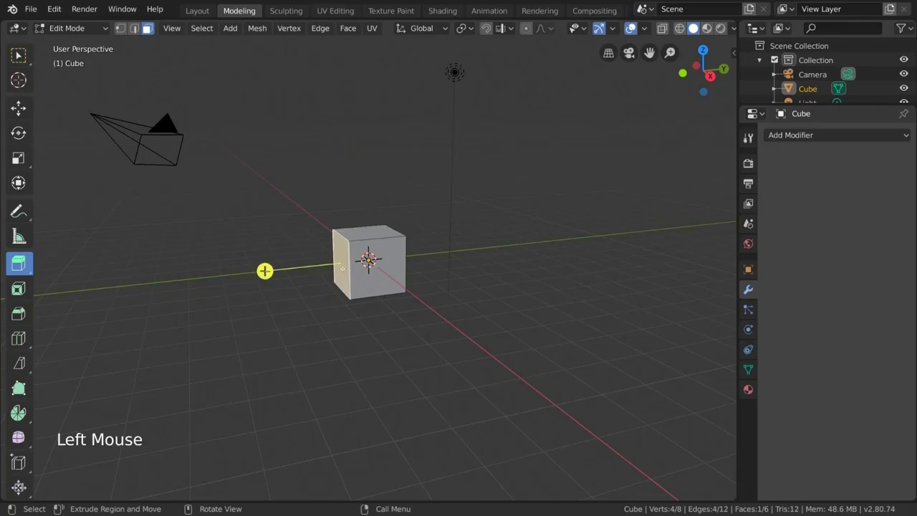
click(386, 267)
click(371, 235)
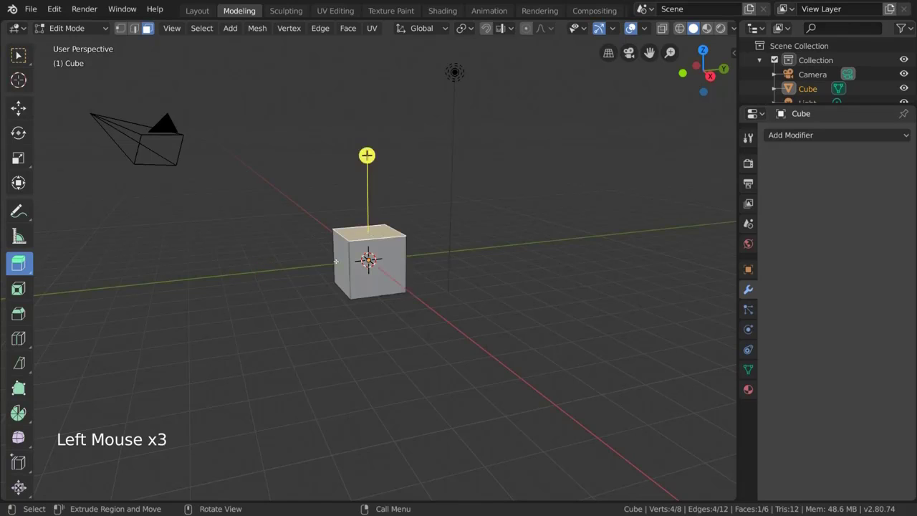
click(341, 266)
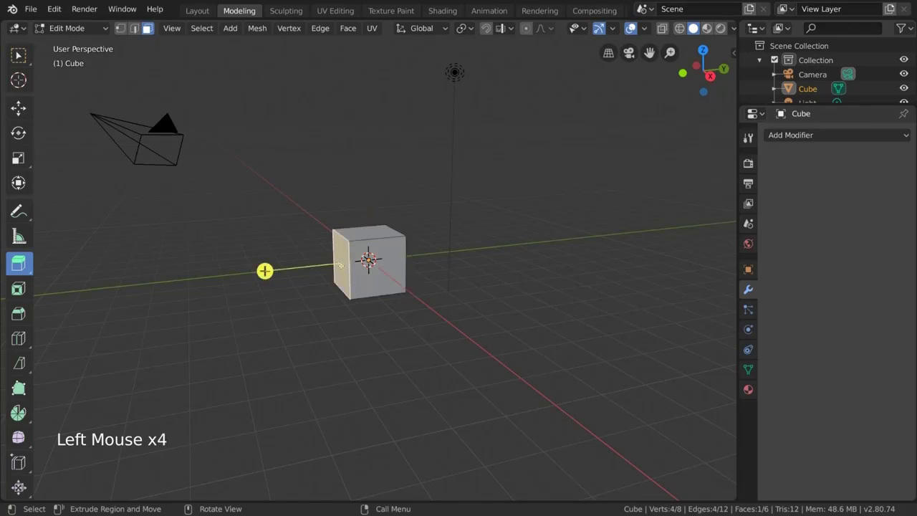
click(382, 230)
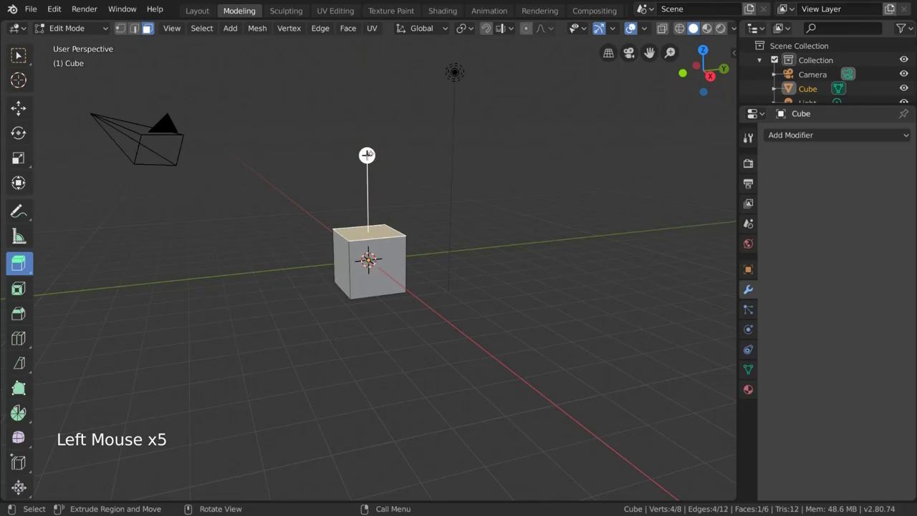
Extrude the top face straight up by more than one cube height, and extrude the new top at a slant towards negative X.
drag(366, 155, 401, 61)
middle_drag(441, 173, 610, 187)
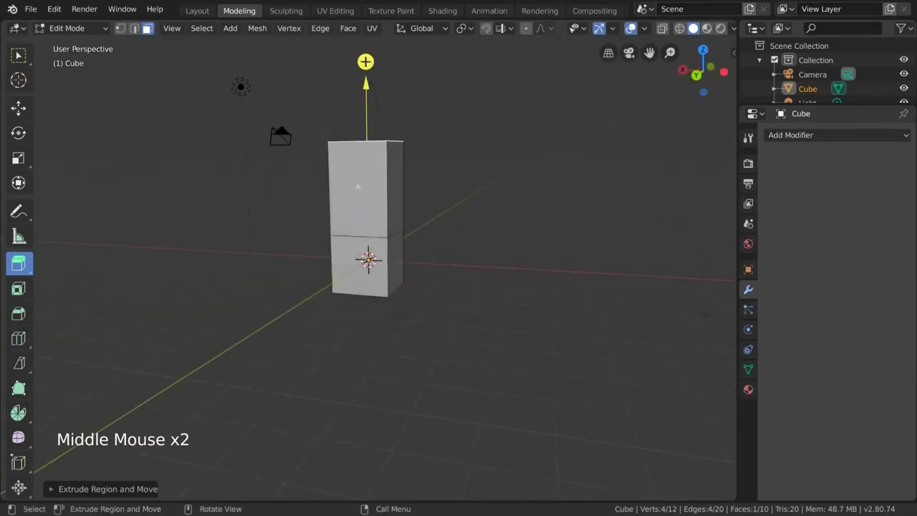
middle_drag(357, 187, 225, 208)
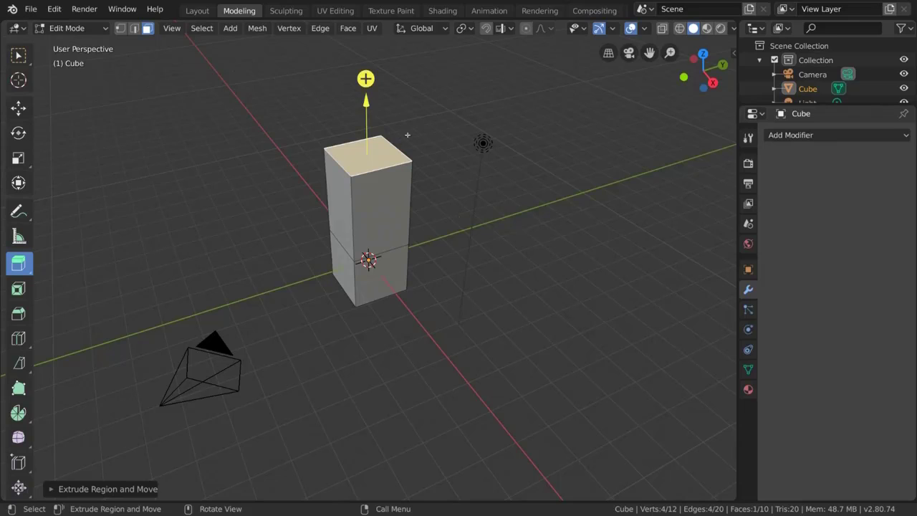
drag(406, 105, 361, 28)
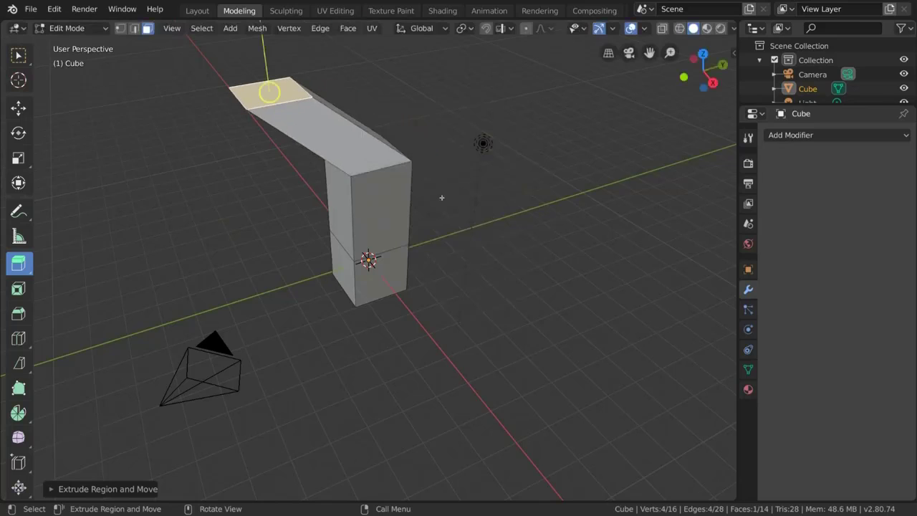
middle_drag(441, 197, 428, 187)
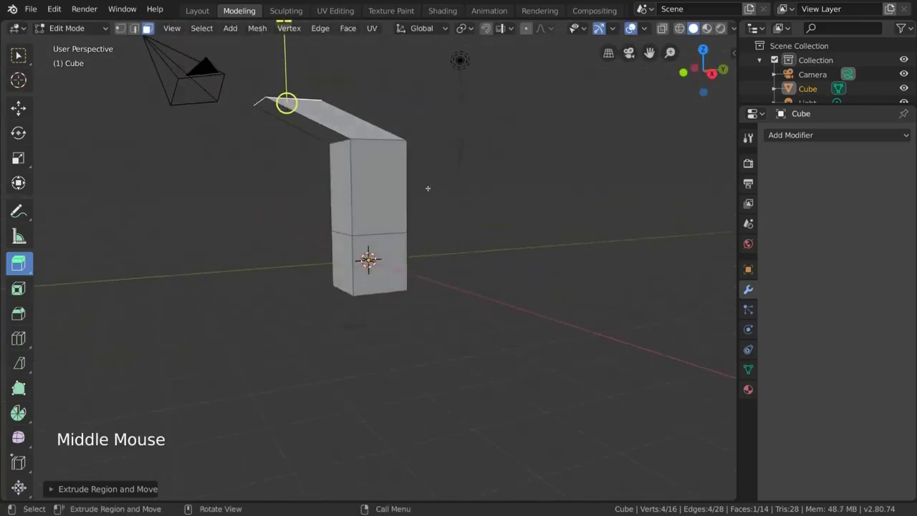
Select the two stacked vertical faces on the positive X side together with the adjoining lower face on the negative Y side.
click(378, 200)
shift+click(379, 263)
shift+click(342, 257)
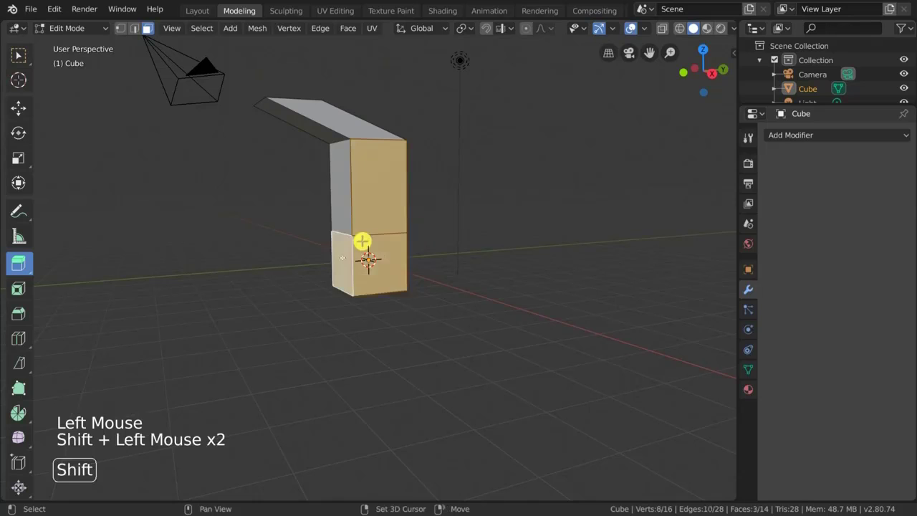
mouse_move(439, 234)
middle_down()
mouse_move(492, 241)
mouse_move(483, 266)
mouse_move(470, 268)
mouse_move(462, 262)
mouse_move(497, 239)
mouse_move(520, 254)
mouse_move(474, 308)
mouse_move(386, 258)
mouse_move(442, 231)
mouse_move(430, 240)
middle_up()
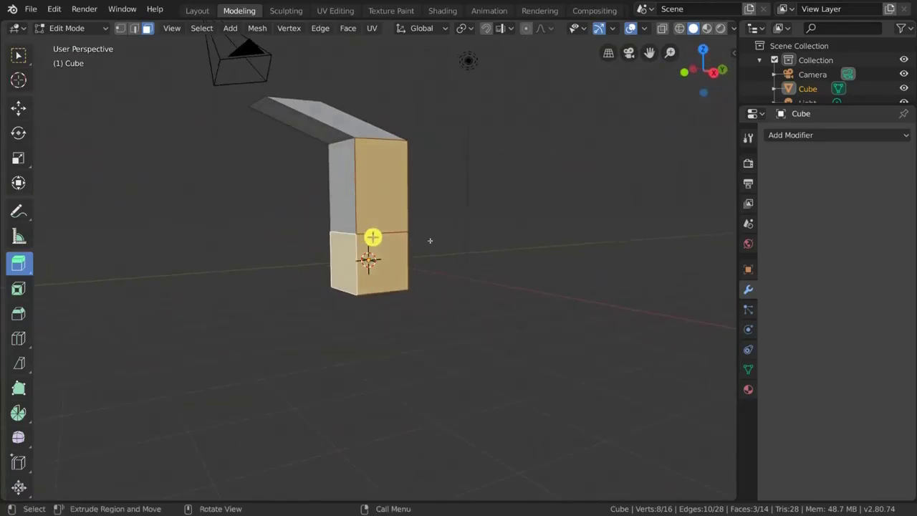
middle_drag(372, 237, 377, 315)
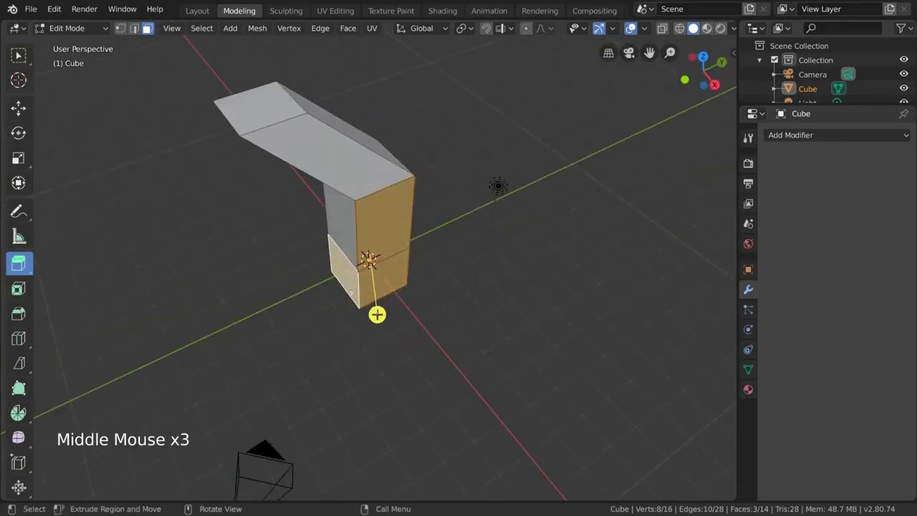
Extrude the block's lower face on the positive X side in place, and move the new face outward along the X axis.
middle_drag(436, 317, 287, 283)
click(356, 279)
mouse_move(267, 281)
mouse_down()
mouse_move(147, 300)
mouse_move(221, 280)
mouse_move(267, 281)
mouse_up()
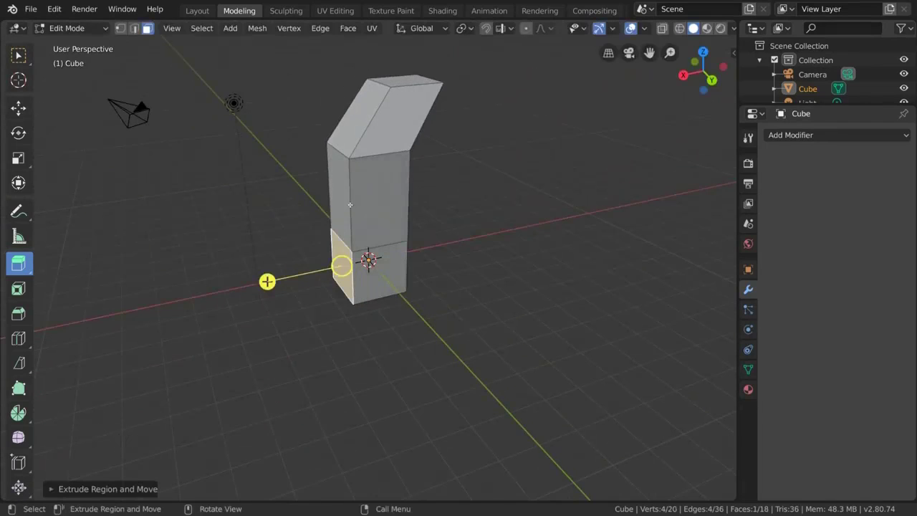
click(18, 107)
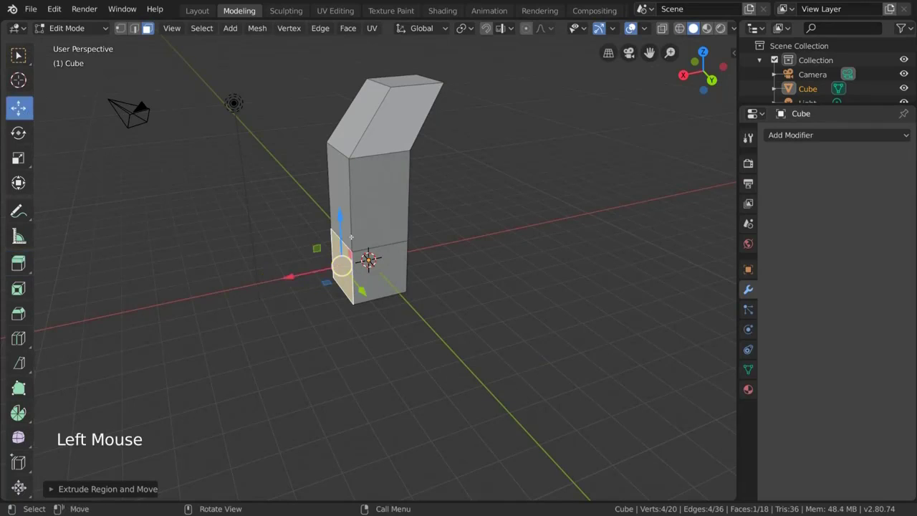
drag(297, 277, 238, 287)
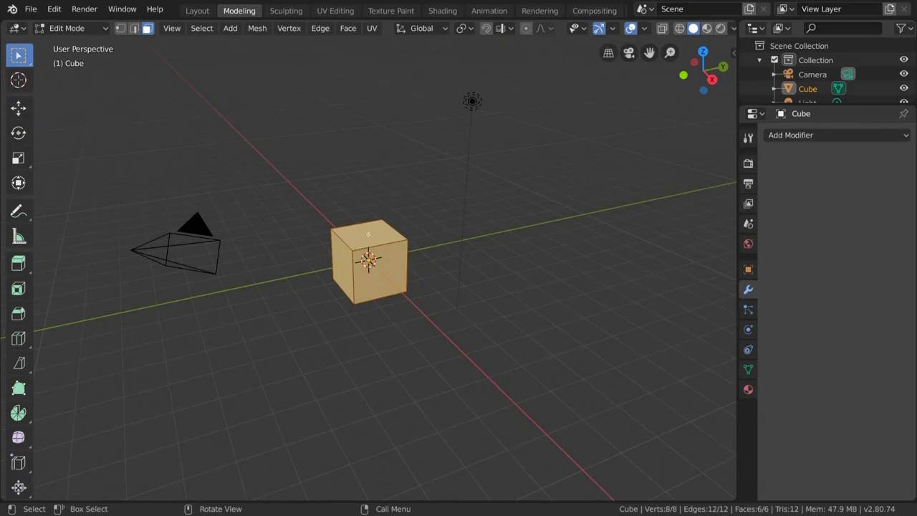
Extrude only the top face of the fresh cube in place, and scale the new face down into a smaller inner square.
click(368, 234)
click(19, 263)
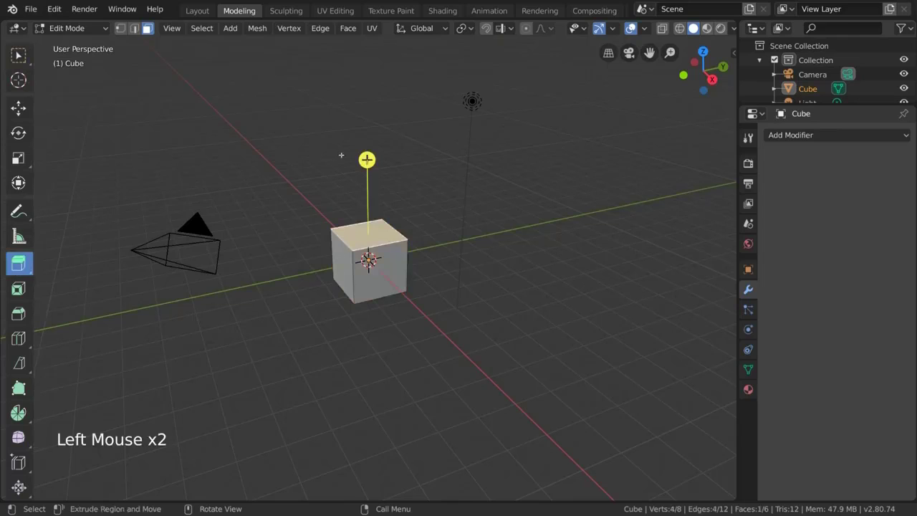
mouse_move(366, 159)
mouse_down()
mouse_move(368, 120)
mouse_move(367, 159)
mouse_up()
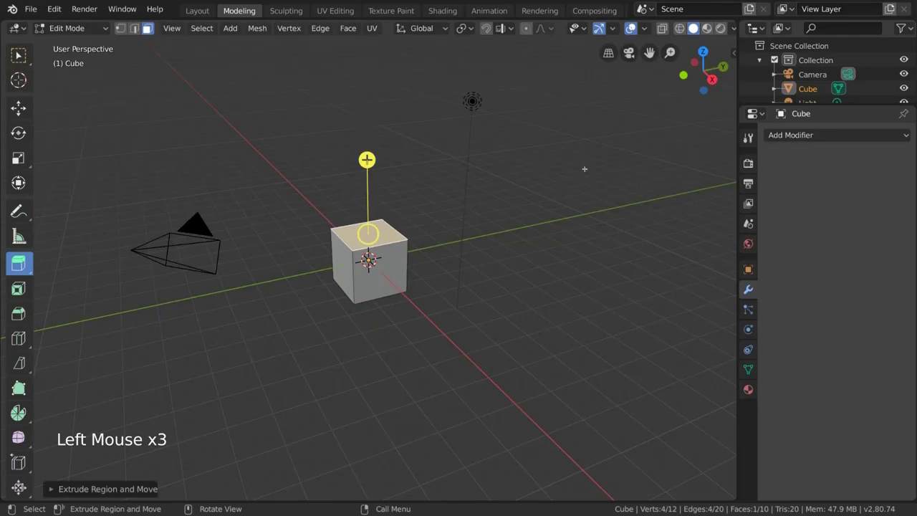
key(s)
click(478, 186)
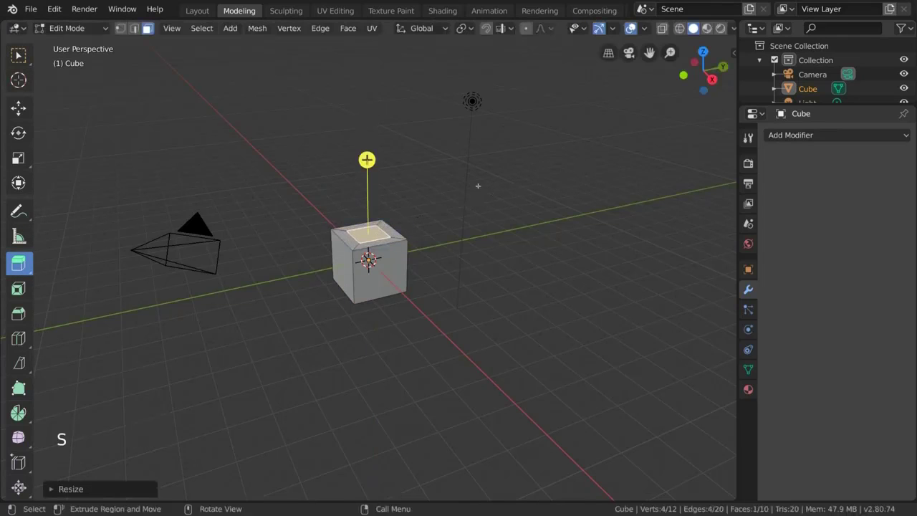
Stack two progressively smaller blocks on the cube by extruding the inner top face up, scaling the new top to about half, and extruding it again.
drag(367, 159, 367, 131)
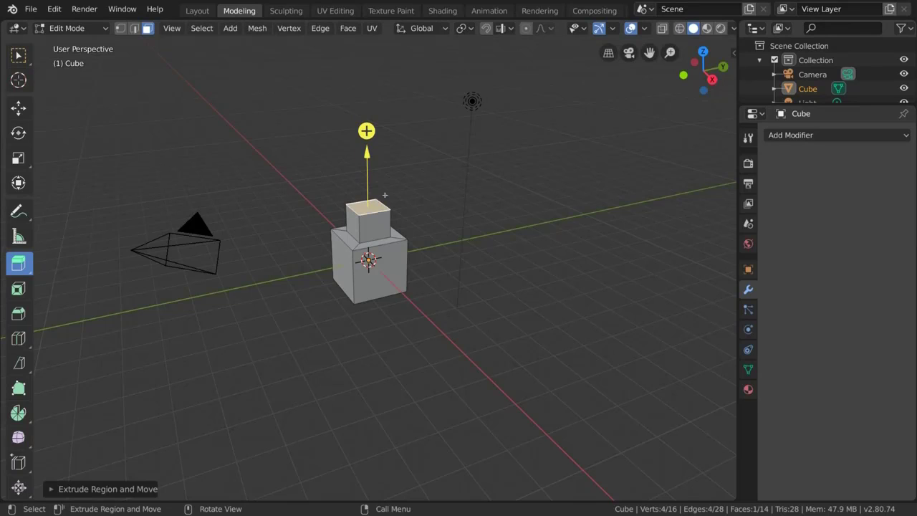
drag(366, 130, 366, 131)
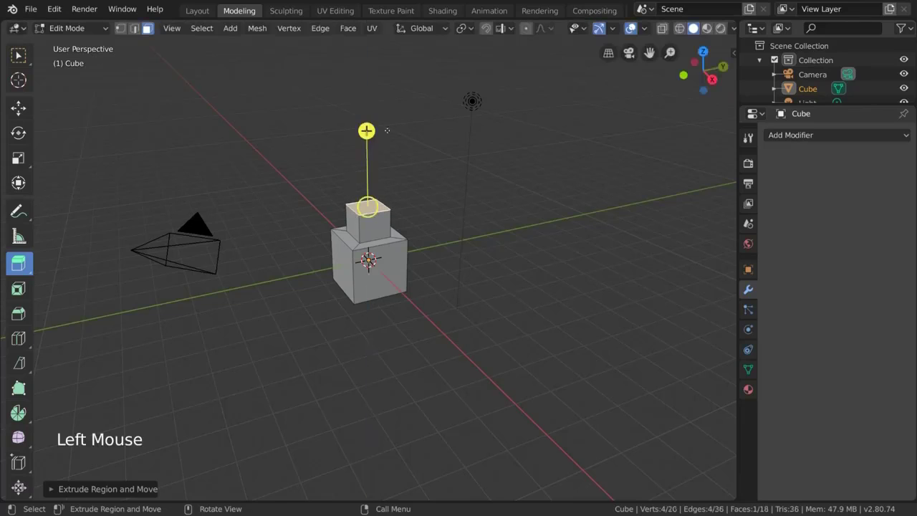
key(s)
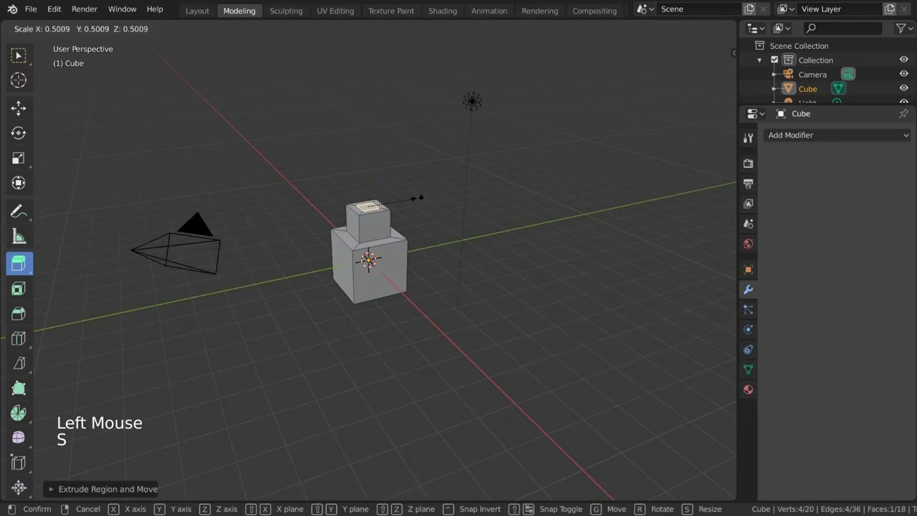
click(415, 200)
drag(367, 129, 371, 112)
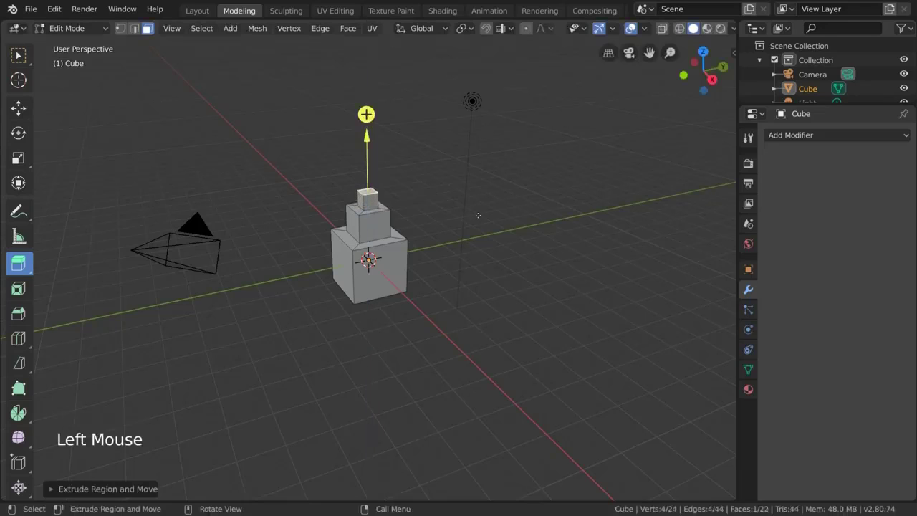
click(366, 114)
key(ctrl+z)
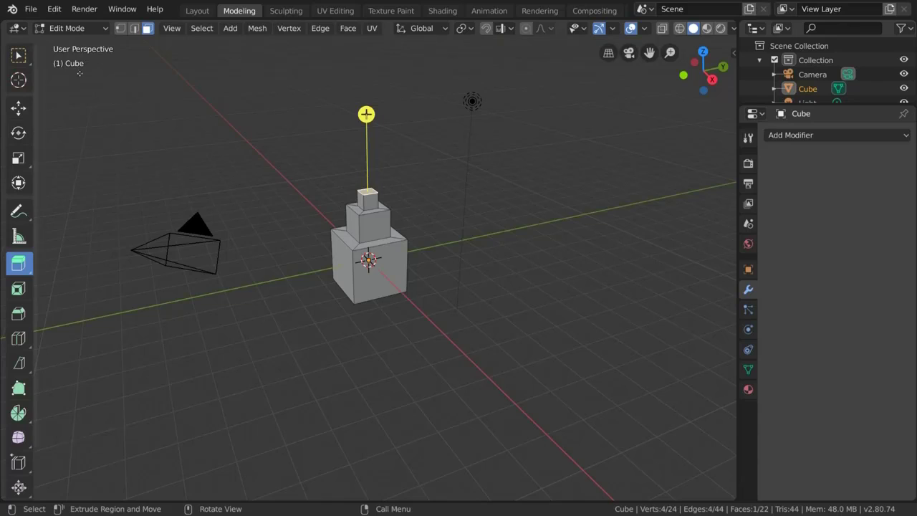
Extrude the cube's positive X face in place, scale it down into an inner square, and extrude that square.
click(18, 55)
click(391, 270)
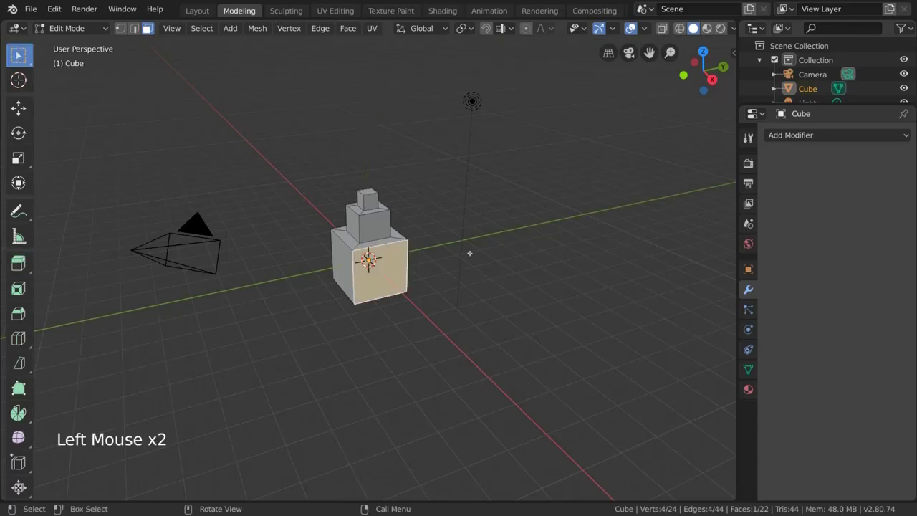
key(e)
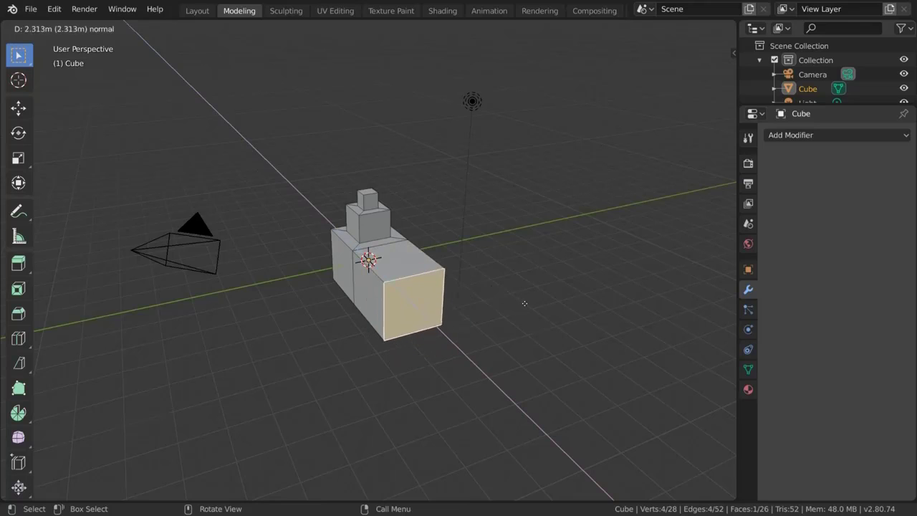
right_click(525, 304)
key(s)
click(507, 262)
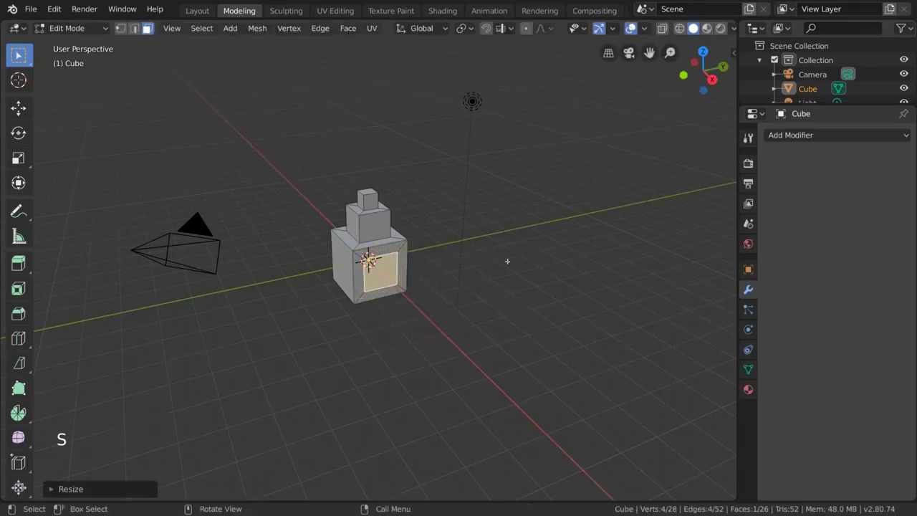
key(e)
click(518, 283)
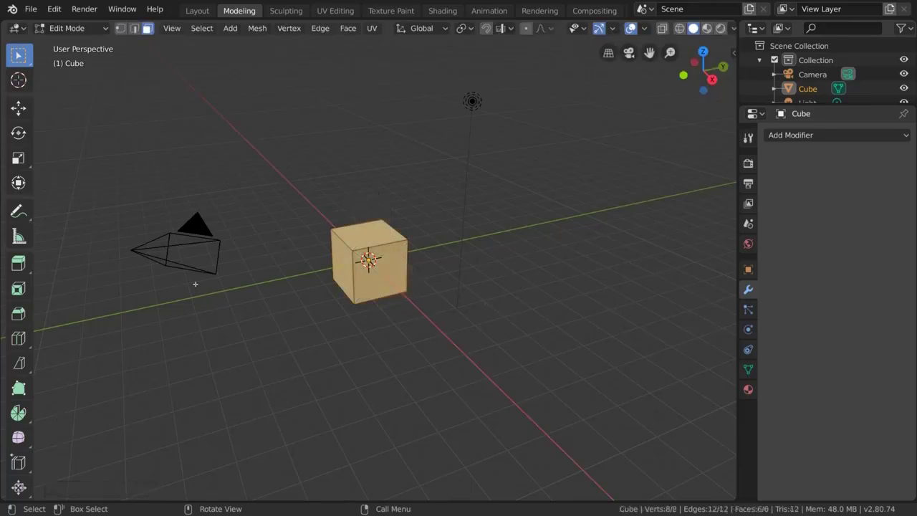
Try Extrude Along Normals on the cube's top, negative Y and positive X faces together, and undo the extrusion.
click(29, 265)
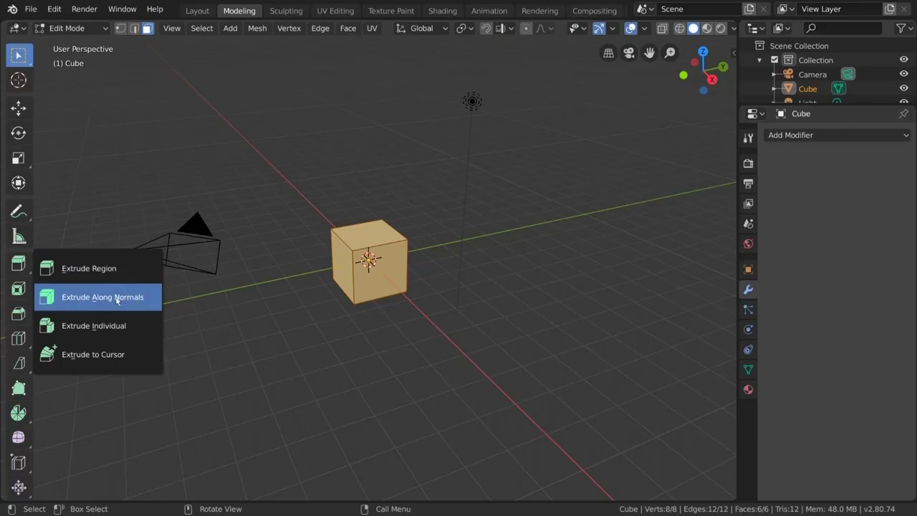
click(154, 299)
click(344, 267)
shift+click(367, 235)
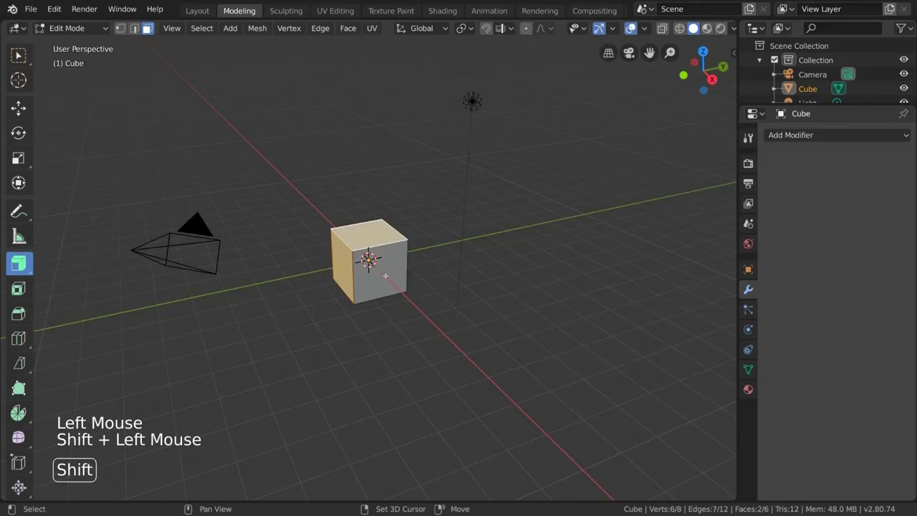
shift+click(385, 274)
middle_drag(527, 271, 545, 280)
mouse_move(503, 280)
mouse_down()
mouse_move(507, 268)
mouse_move(503, 293)
mouse_up()
middle_drag(487, 289, 605, 234)
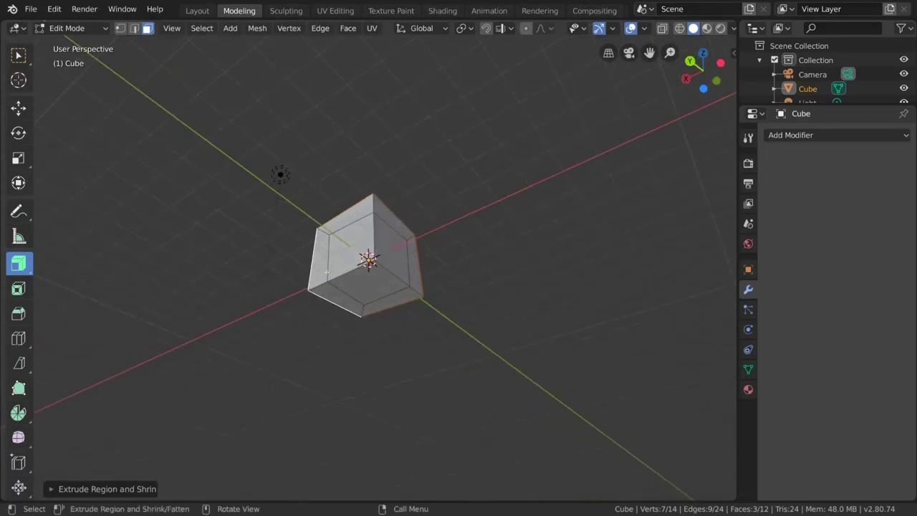
middle_drag(374, 301, 415, 295)
key(ctrl+z)
middle_drag(282, 280, 376, 266)
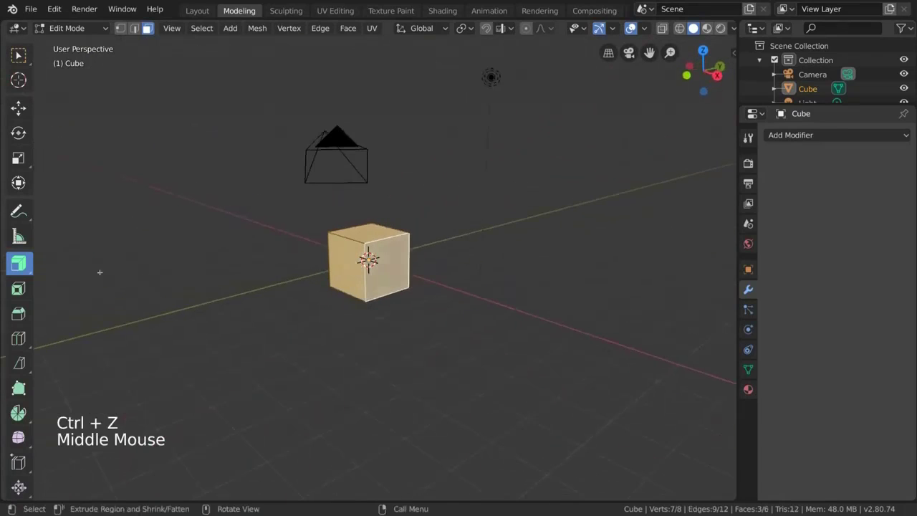
Activate the Extrude Individual tool and undo back to the plain cube with all its faces selected.
click(21, 268)
click(112, 325)
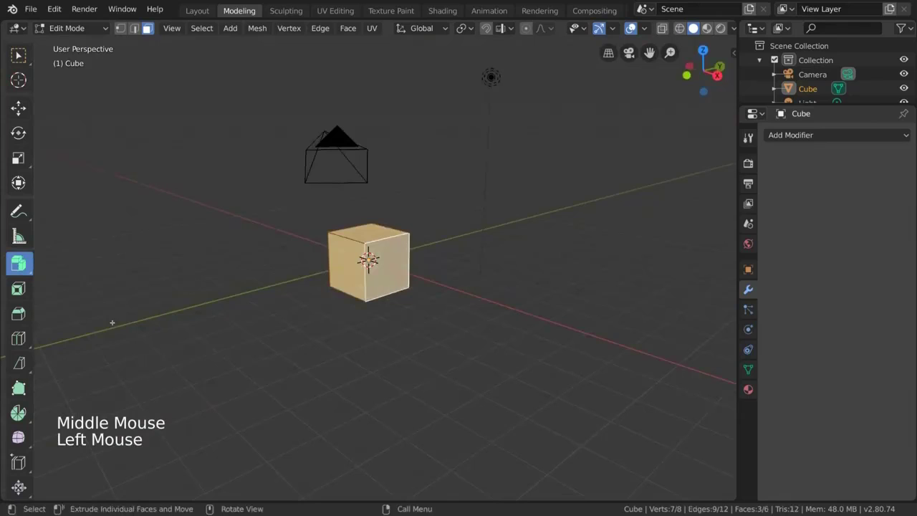
key(ctrl+z)
key(ctrl+z)
key(ctrl+z)
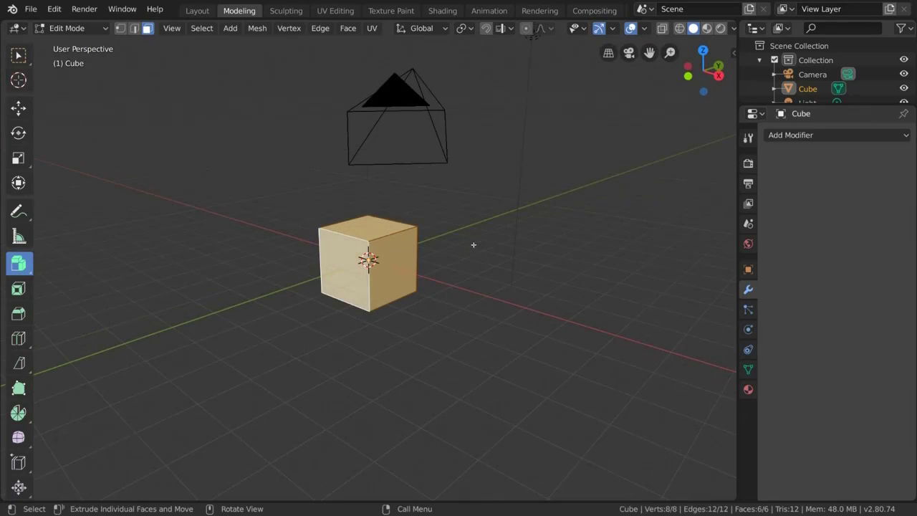
Subdivide all faces of the cube and extrude the resulting faces outward with Extrude Individual.
right_click(381, 217)
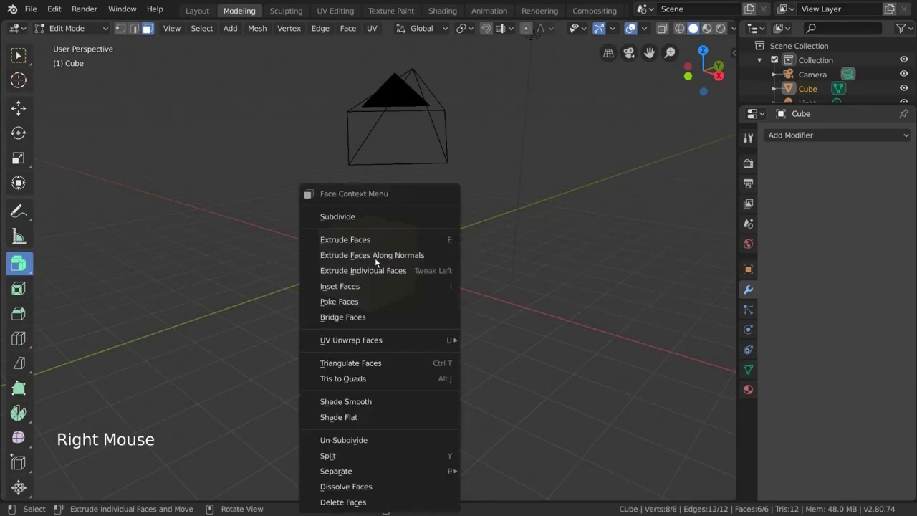
click(385, 217)
mouse_move(489, 219)
mouse_down()
mouse_move(492, 210)
mouse_move(502, 229)
mouse_up()
Scale each extruded face down about its own centre so every block tapers to a small square.
click(464, 28)
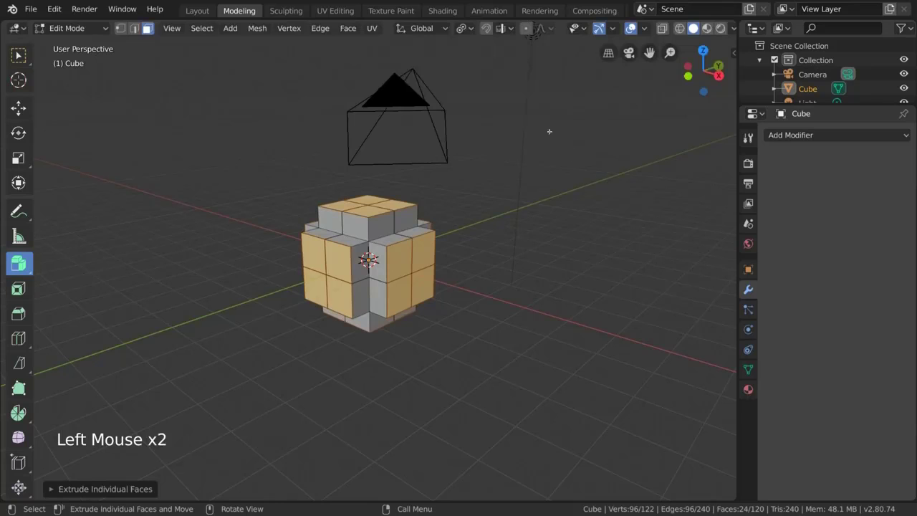
key(s)
click(466, 217)
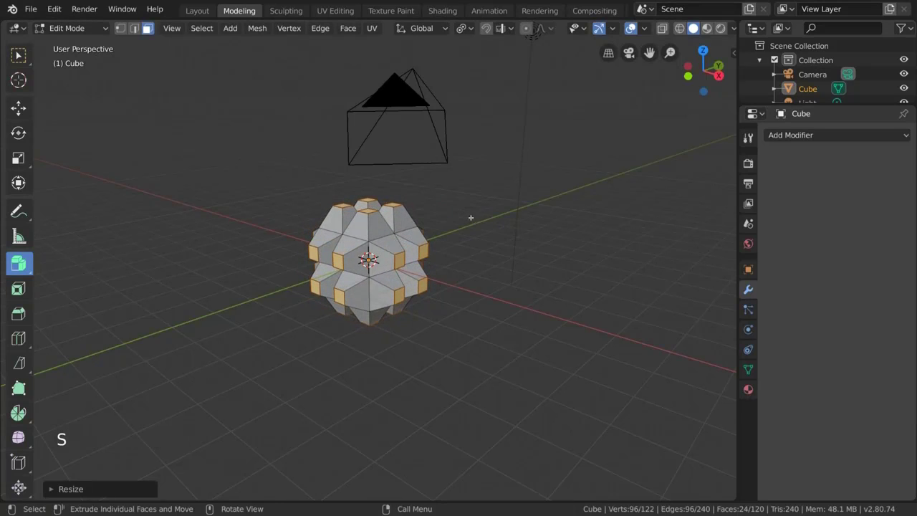
mouse_move(471, 217)
middle_down()
mouse_move(415, 199)
mouse_move(485, 219)
mouse_move(514, 205)
mouse_move(545, 207)
mouse_move(460, 207)
middle_up()
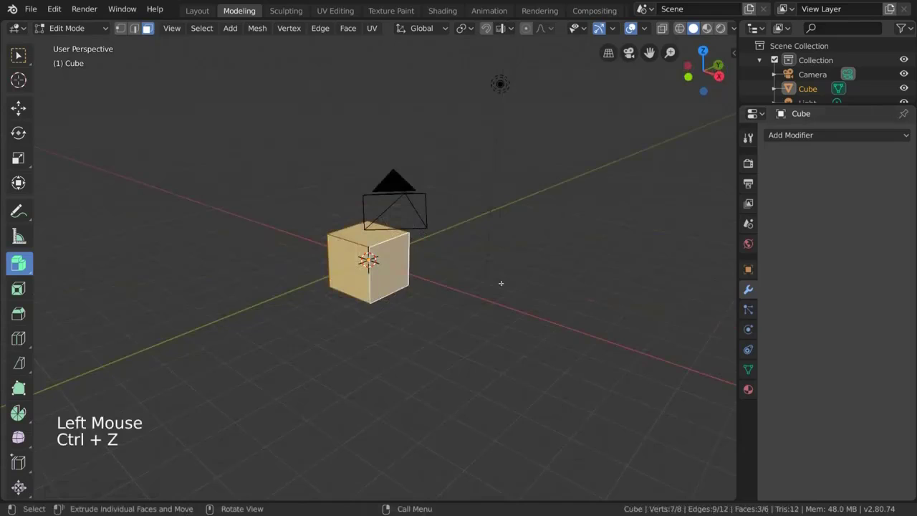
With Extrude to Cursor, extrude the cube's negative Y face through six successive points in a loop around the cube.
key(ctrl+z)
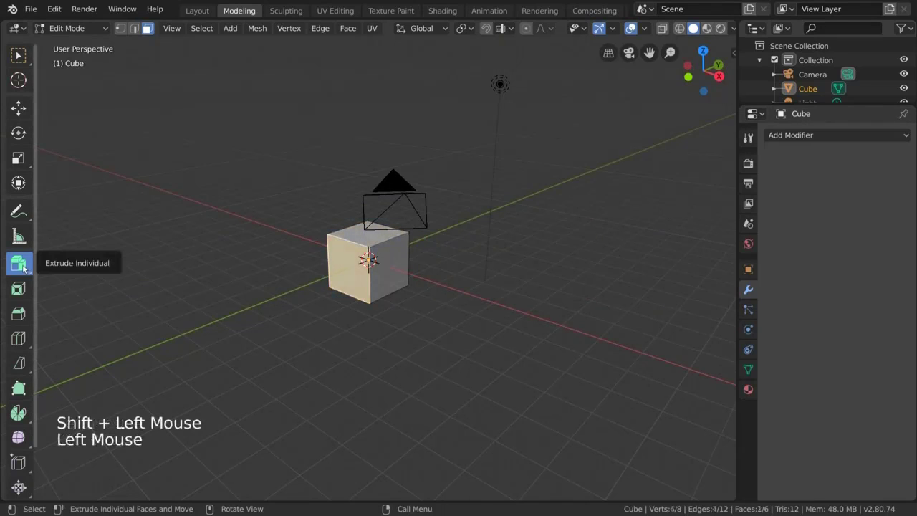
click(23, 267)
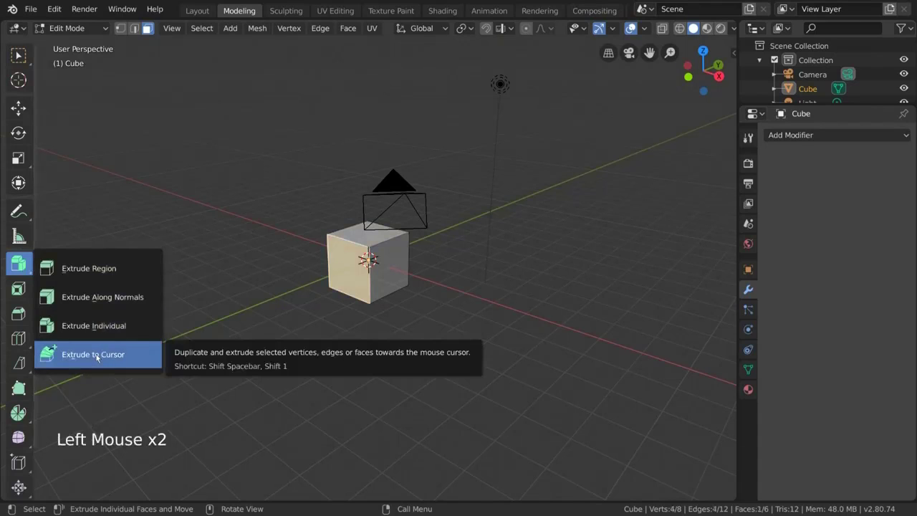
click(97, 354)
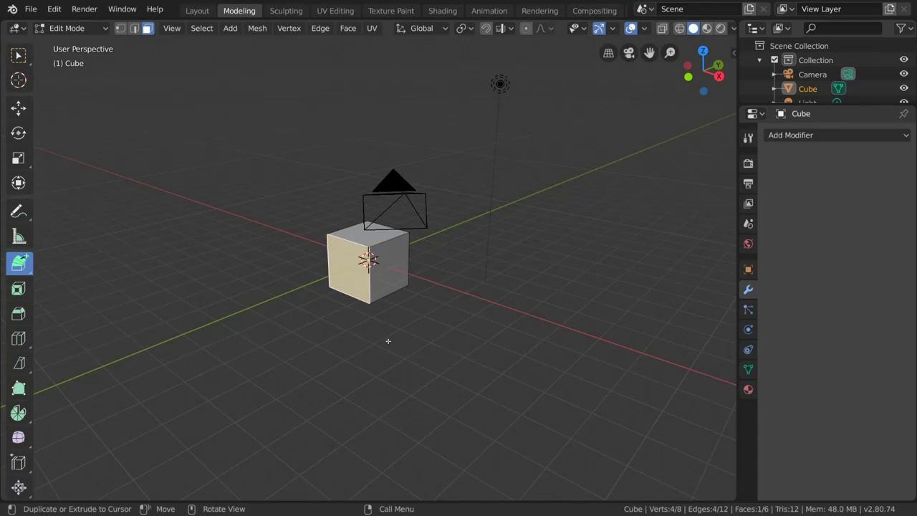
click(184, 246)
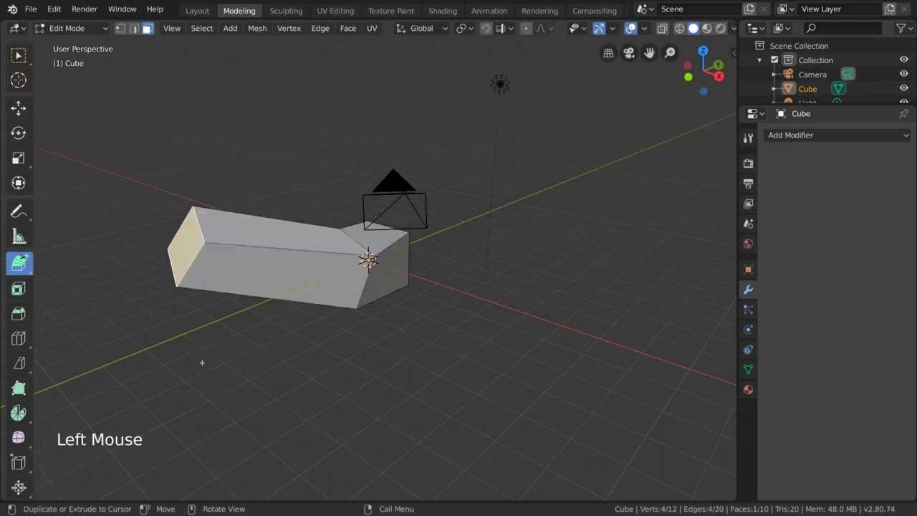
click(217, 388)
click(456, 432)
click(643, 263)
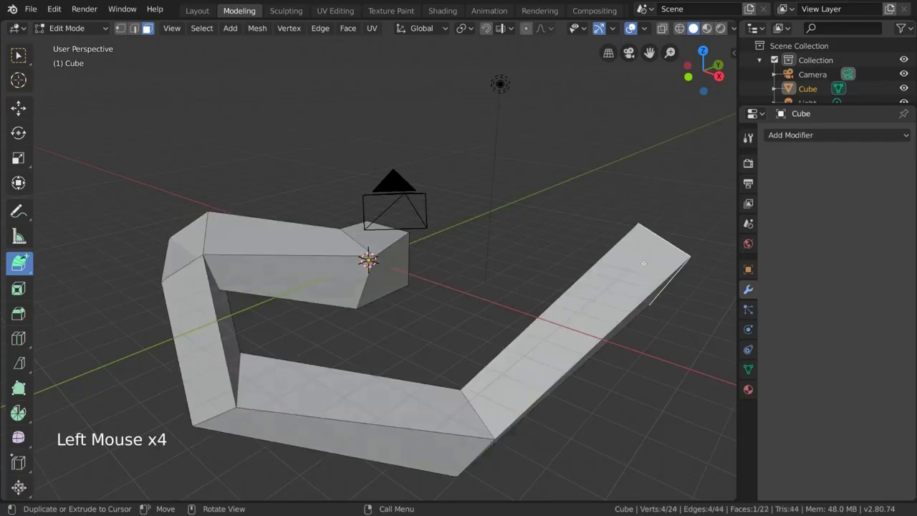
click(573, 114)
click(297, 108)
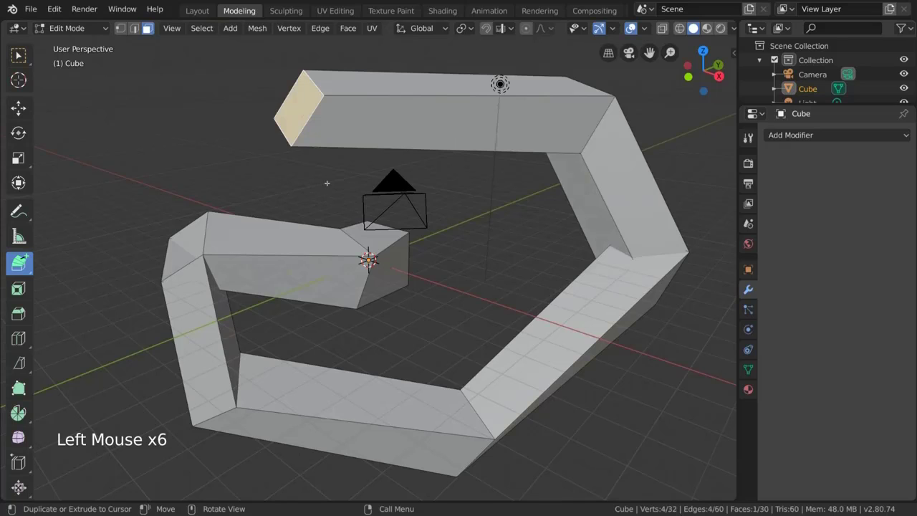
Undo all the extrusions made towards the cursor, back to the plain cube.
key(ctrl+z)
key(ctrl+z)
key(ctrl+z)
key(ctrl+z)
key(ctrl+z)
key(ctrl+z)
key(ctrl+z)
key(ctrl+z)
key(ctrl+z)
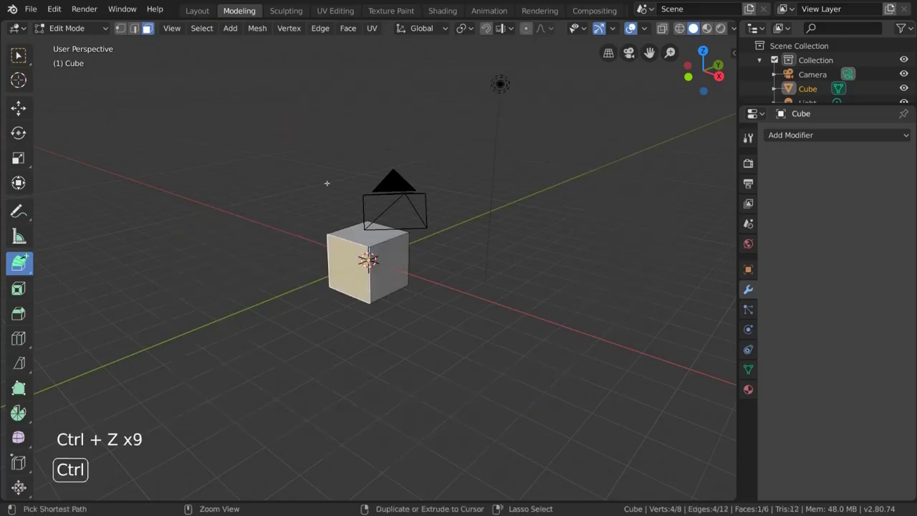
With the Select Box tool active, extrude the cube's negative Y face to the cursor three times, bending around the front of the cube.
click(19, 55)
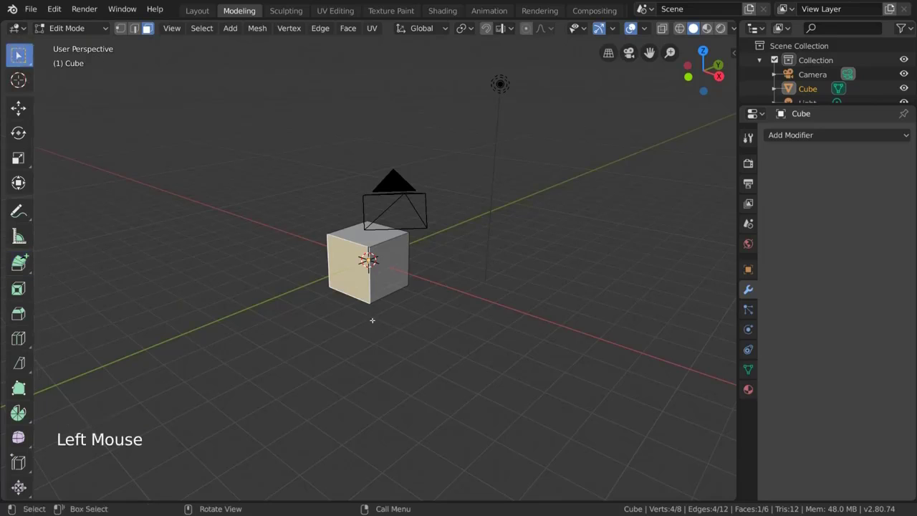
middle_drag(367, 320, 329, 309)
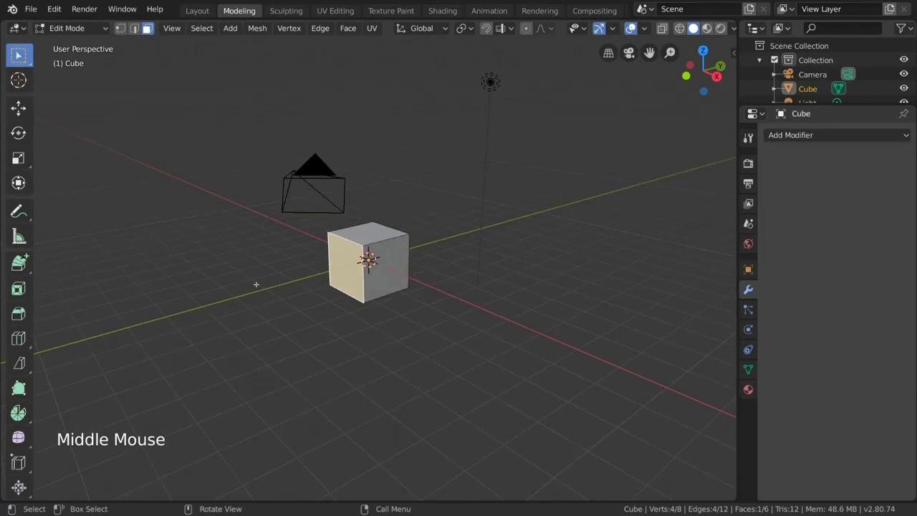
ctrl+right_click(186, 257)
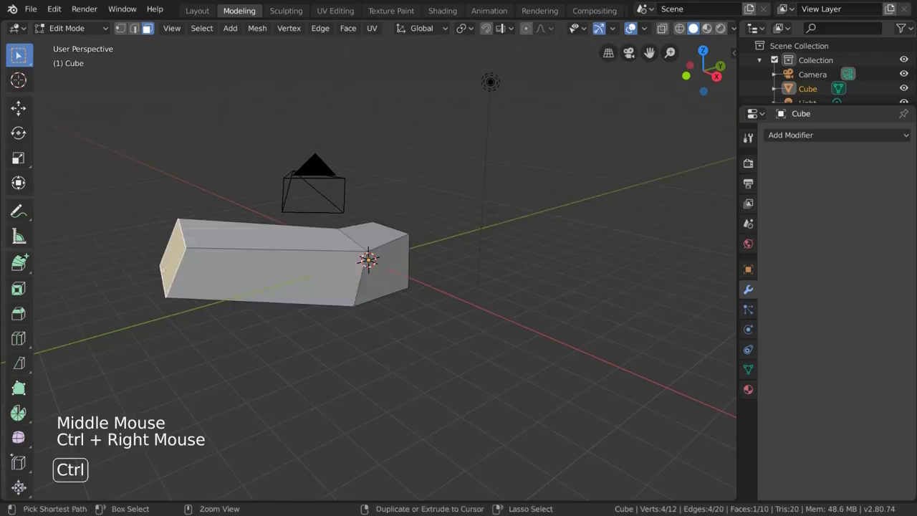
ctrl+right_click(342, 418)
ctrl+right_click(551, 331)
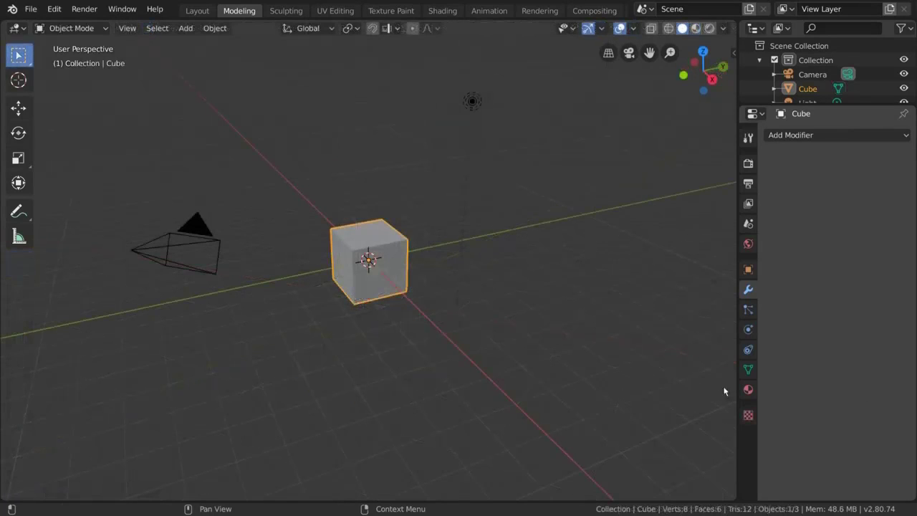
Enter Edit Mode on the fresh cube and scale the whole mesh down along Z into a flat slab.
click(386, 241)
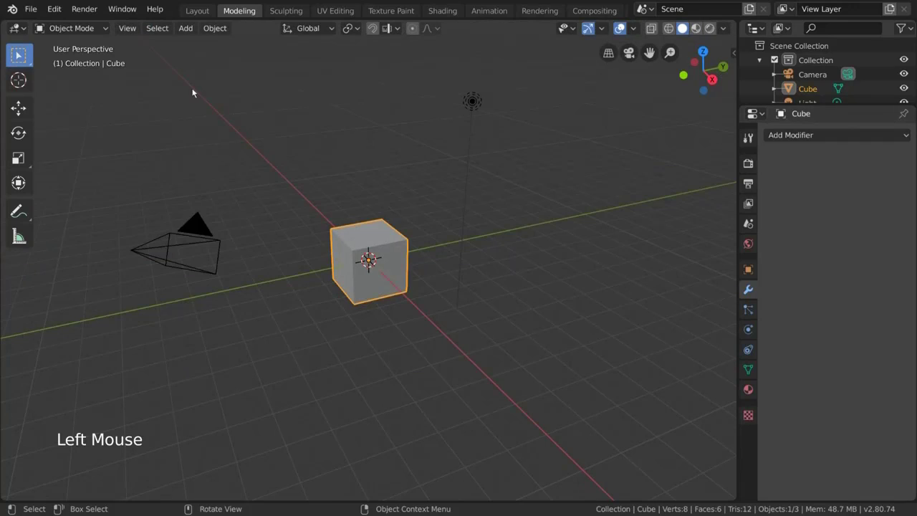
click(70, 28)
click(71, 60)
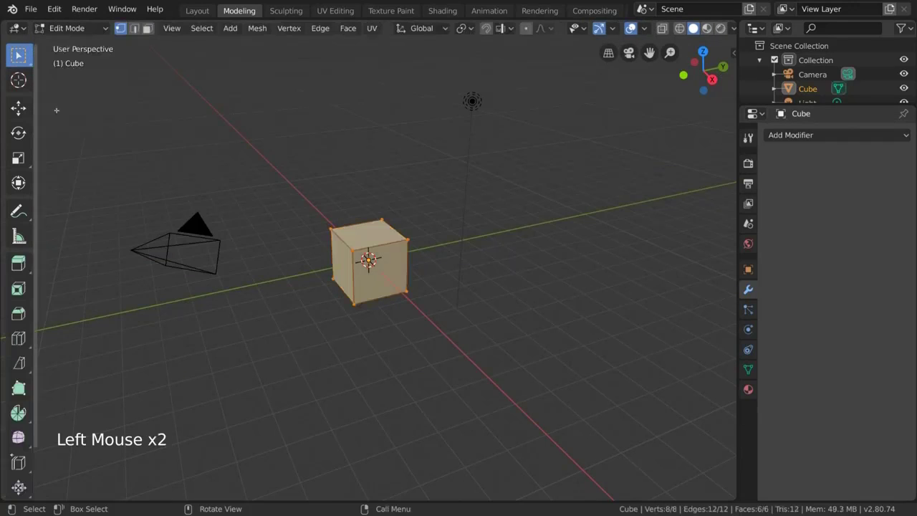
click(19, 157)
drag(368, 210, 368, 259)
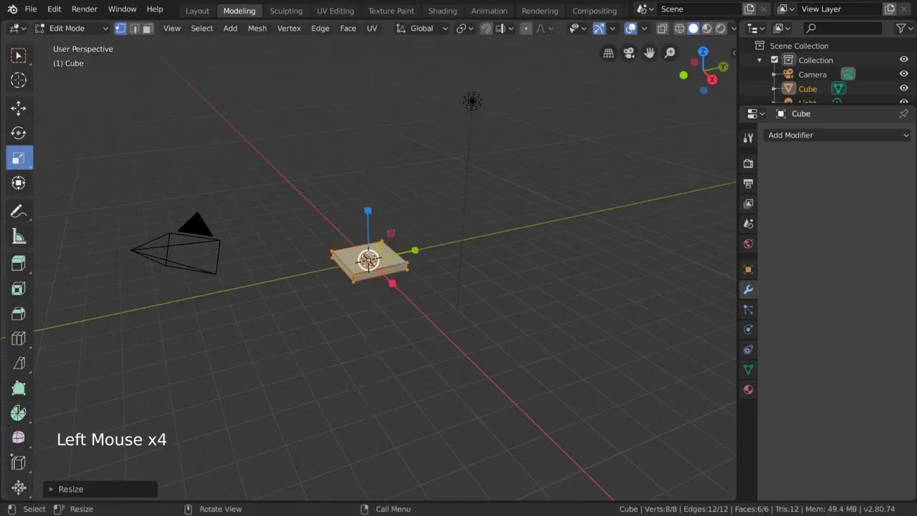
Add four loop cuts to the slab, two in each horizontal direction, each placed near an outer side.
click(23, 341)
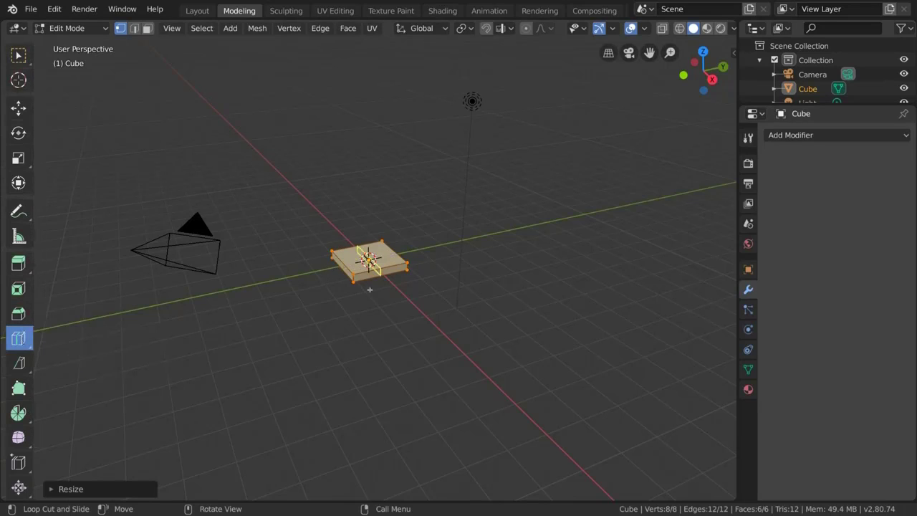
click(351, 265)
click(347, 264)
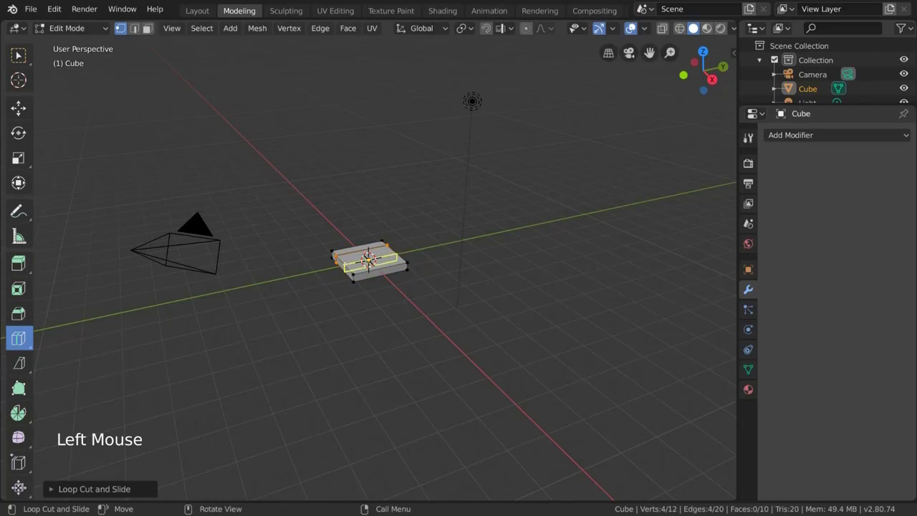
click(347, 265)
click(376, 270)
click(387, 271)
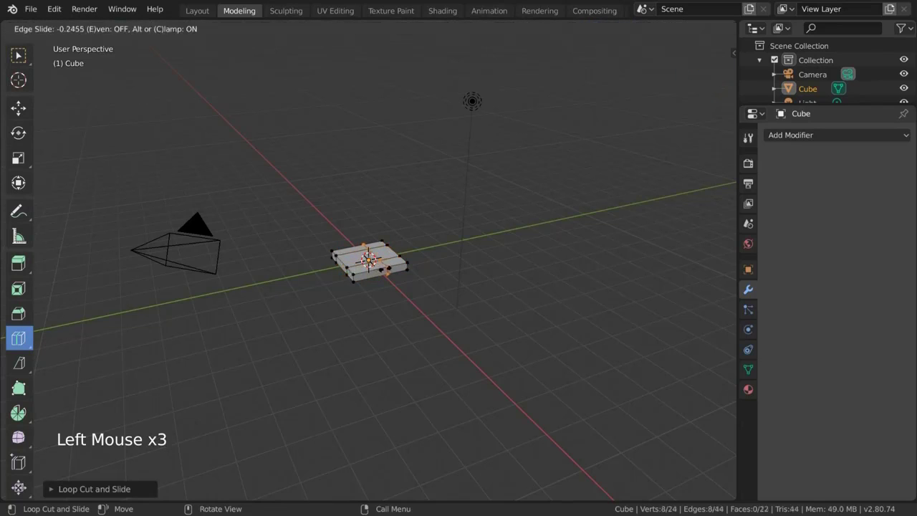
click(394, 271)
click(377, 272)
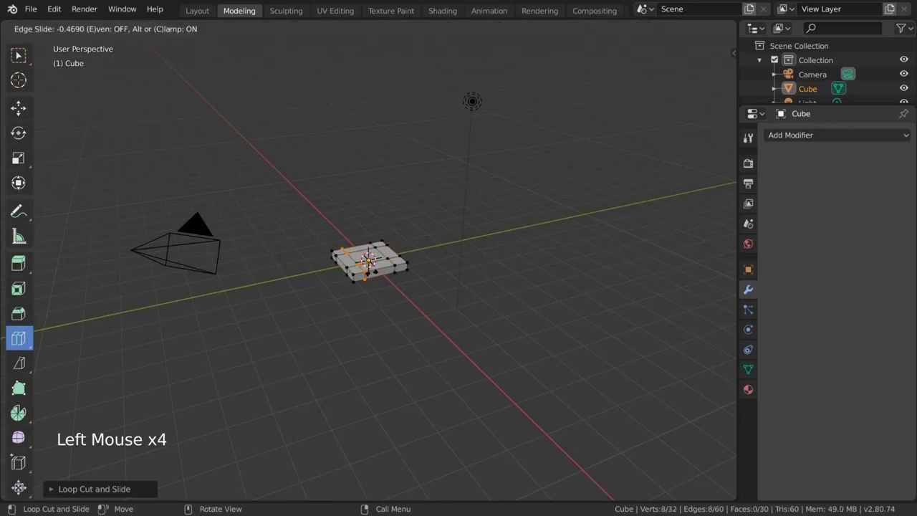
click(378, 271)
With Select Box in face select mode, select the three top faces along the slab's negative X side.
click(18, 55)
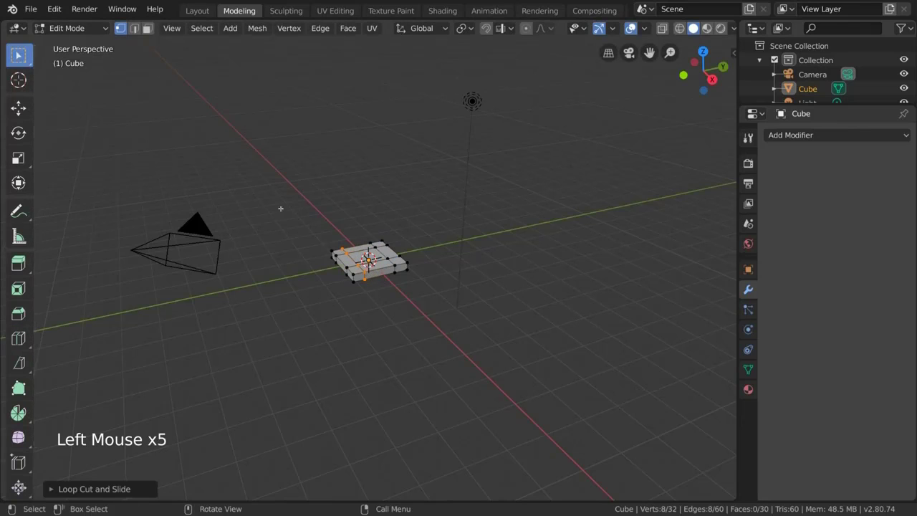
scroll(511, 285, up, 6)
click(146, 29)
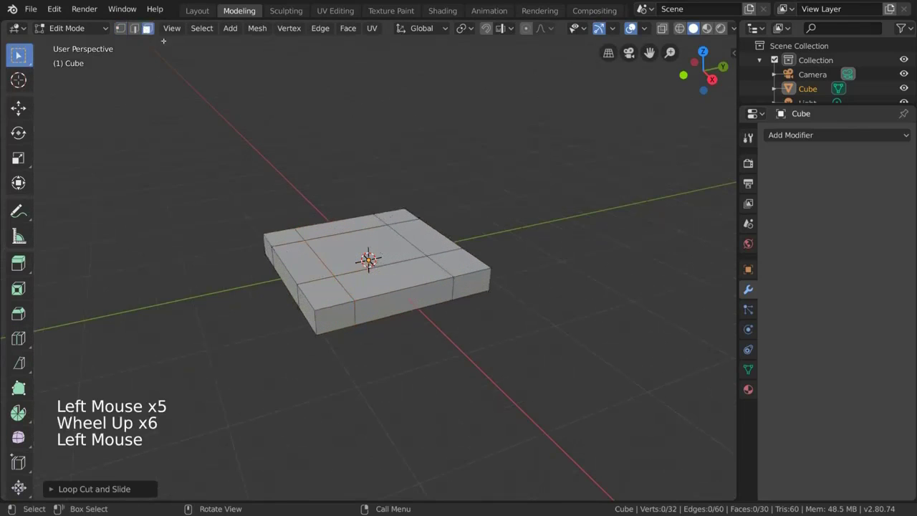
middle_drag(540, 274, 422, 286)
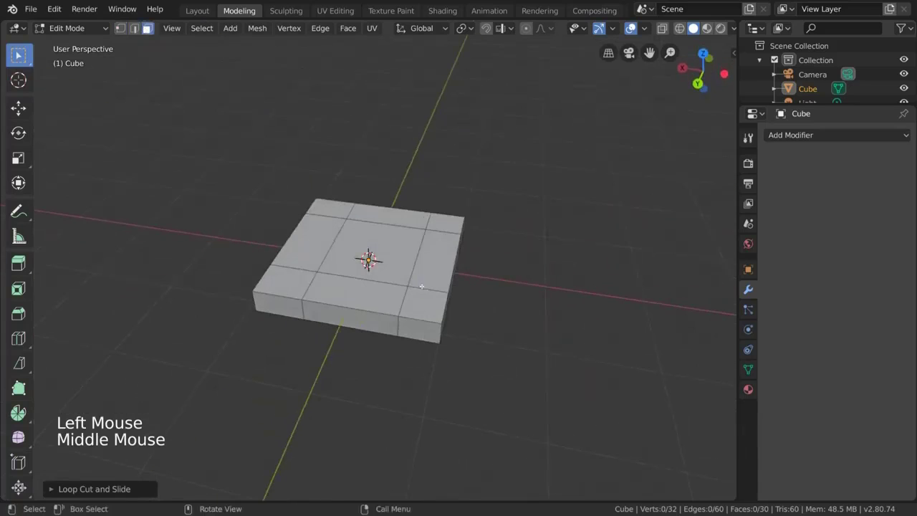
click(425, 307)
shift+click(431, 261)
shift+click(444, 224)
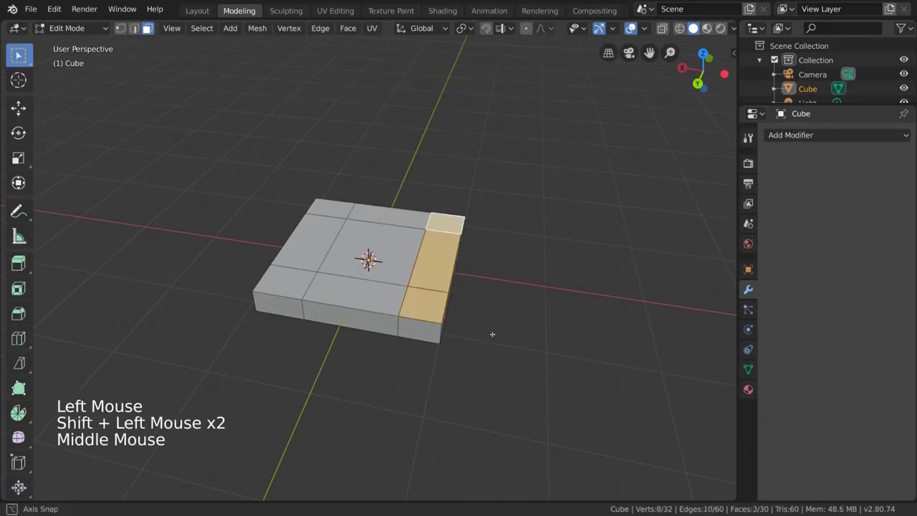
Add the four corner faces on the slab's underside to the selection.
middle_drag(491, 334, 490, 242)
shift+click(431, 205)
shift+click(440, 307)
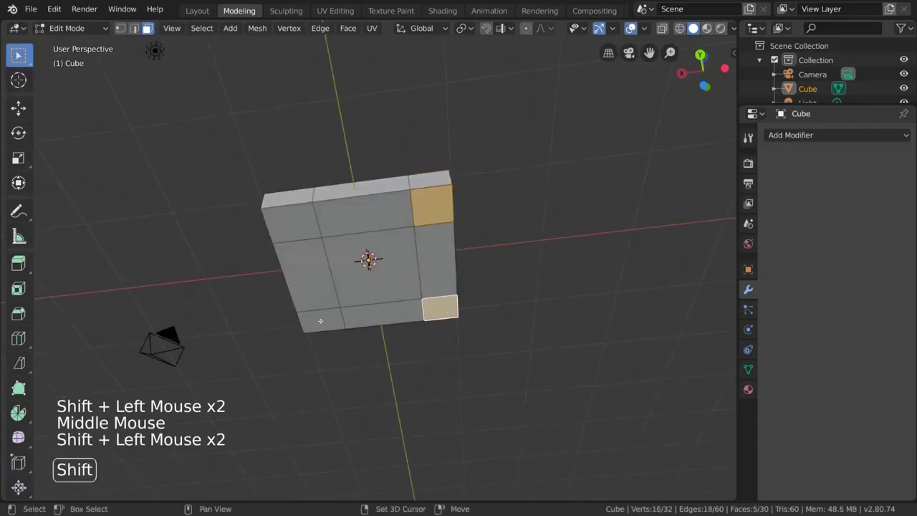
shift+click(320, 321)
shift+click(305, 232)
Extrude the selected top strip and underside corner faces along their normals to form a chair's backrest and four legs.
middle_drag(492, 246, 507, 327)
drag(18, 263, 86, 294)
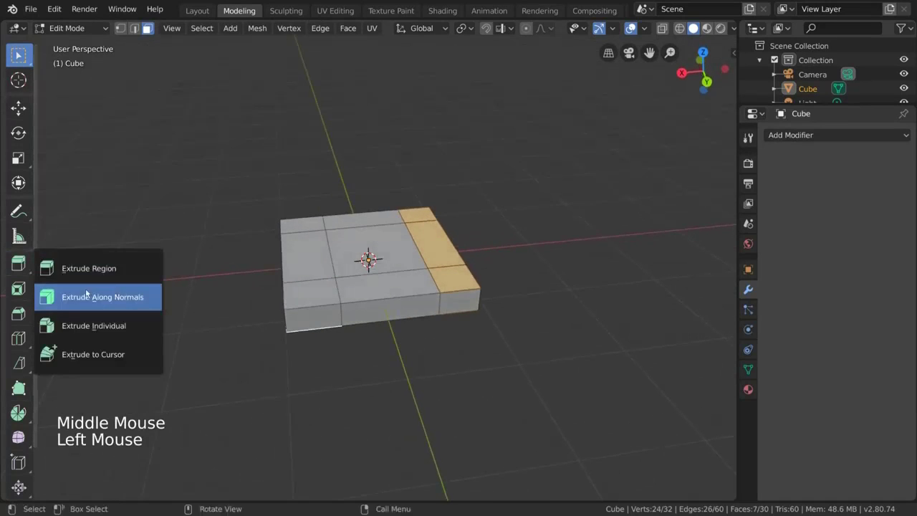
click(136, 303)
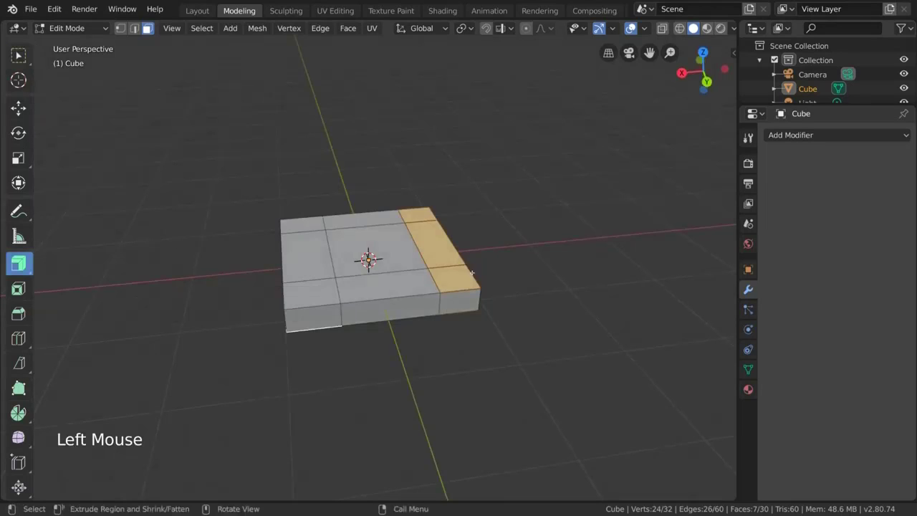
scroll(536, 268, down, 2)
drag(537, 268, 528, 336)
Move the selected end faces of the backrest and legs upward, lengthening the backrest and shortening the legs.
middle_drag(529, 336, 583, 285)
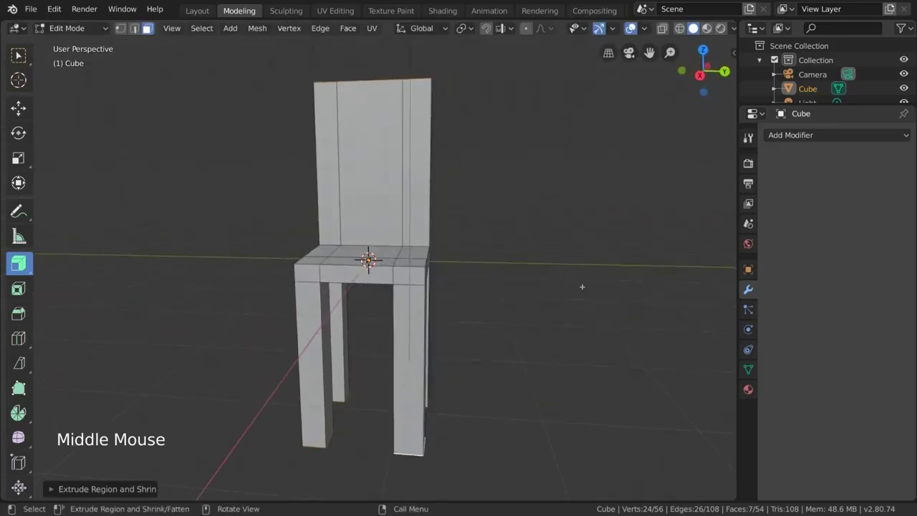
key(g)
click(488, 239)
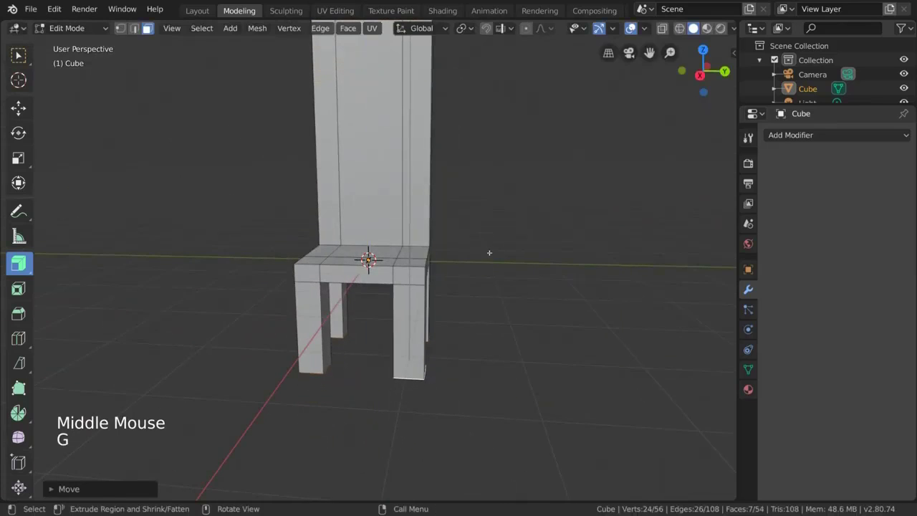
scroll(487, 253, down, 2)
shift+scroll(487, 254, up, 1)
shift+middle_drag(487, 254, 450, 285)
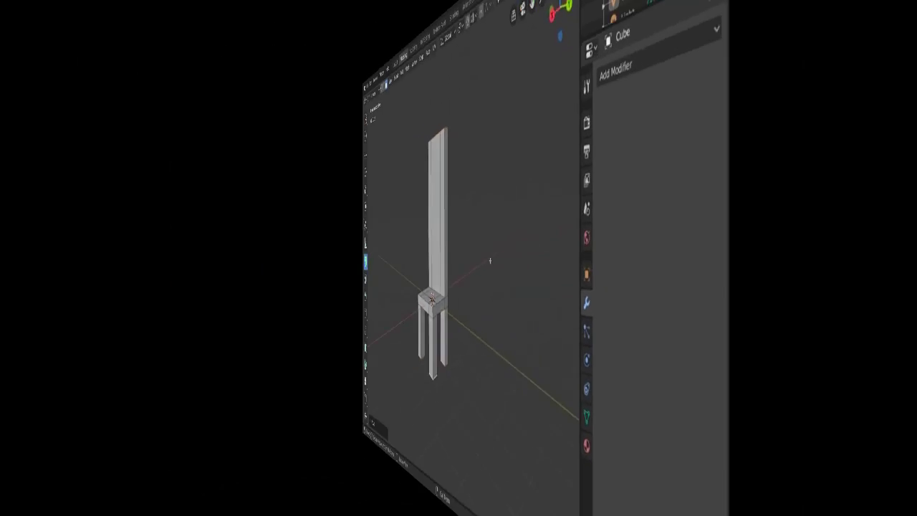